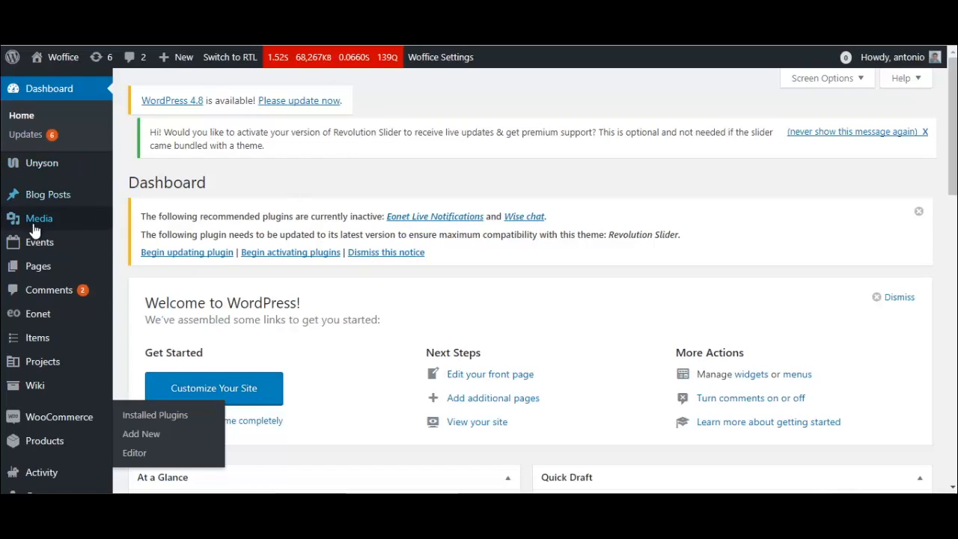
Create a new page titled "Login"
mouse_move(43, 266)
click(149, 288)
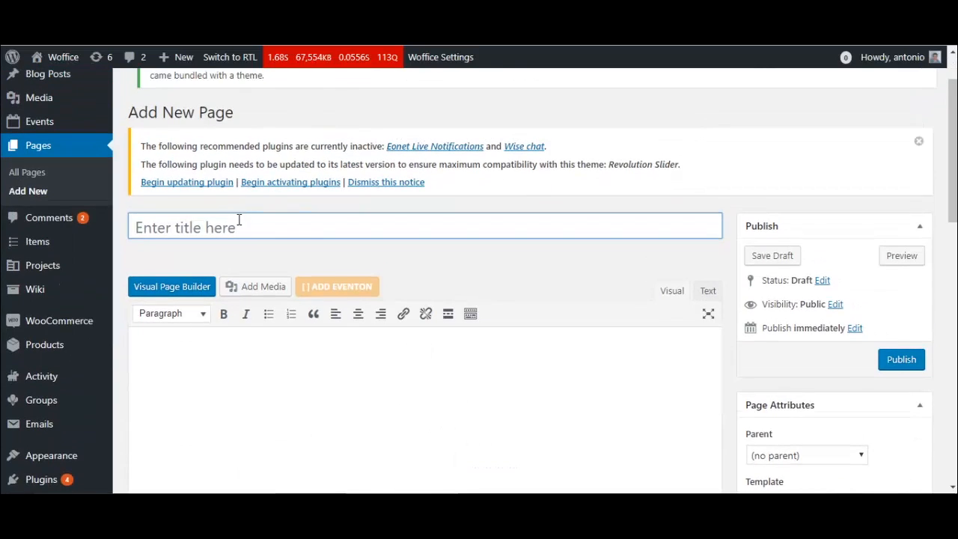
click(238, 221)
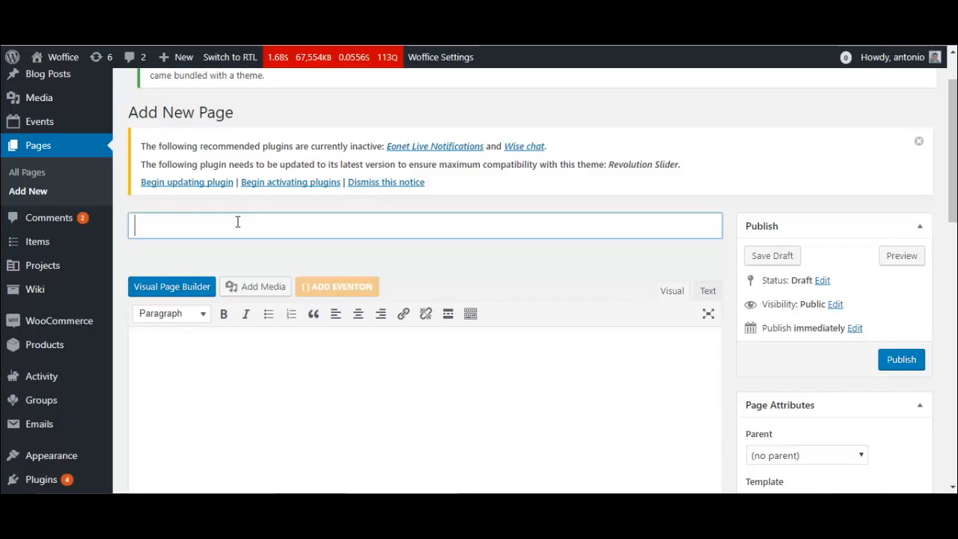
text(Login)
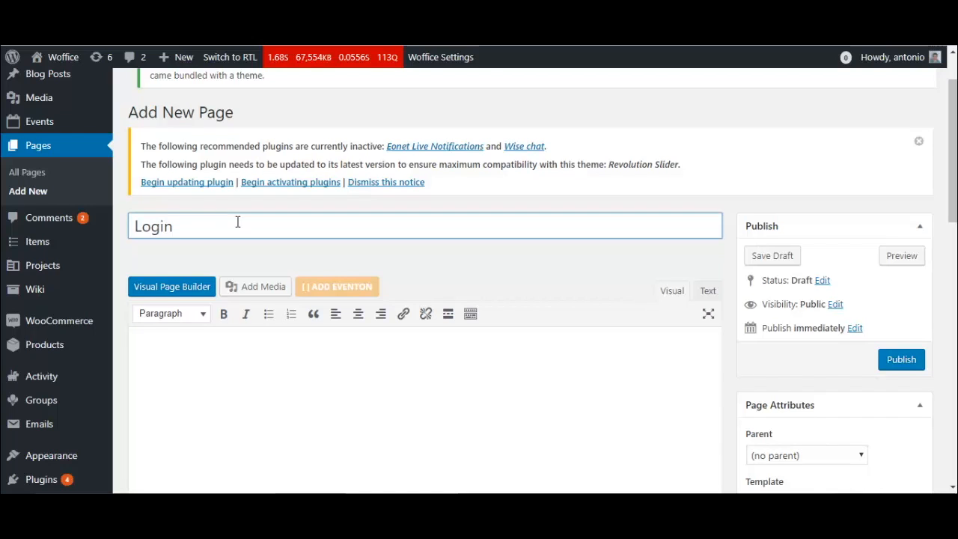
Assign the Login template to the Login page and publish it
scroll(324, 247, down, 1)
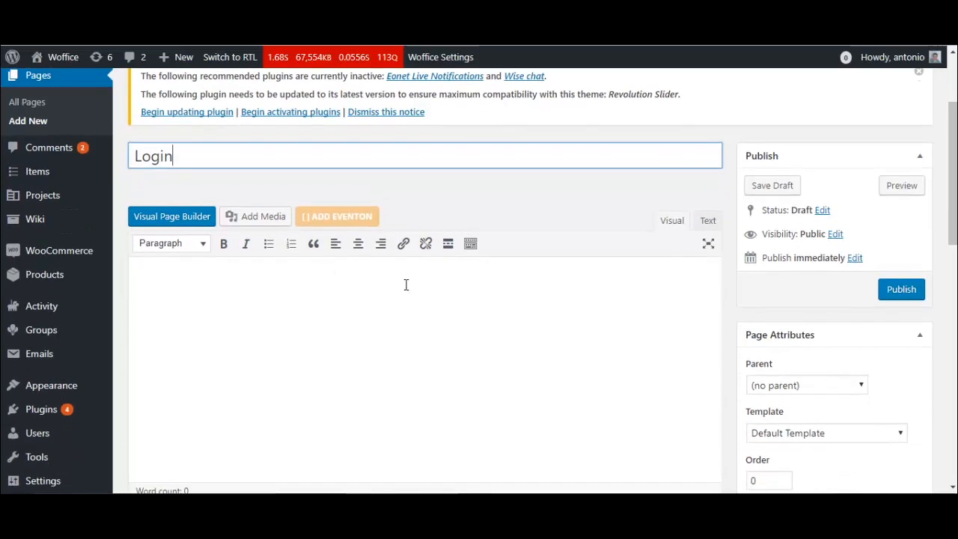
click(806, 437)
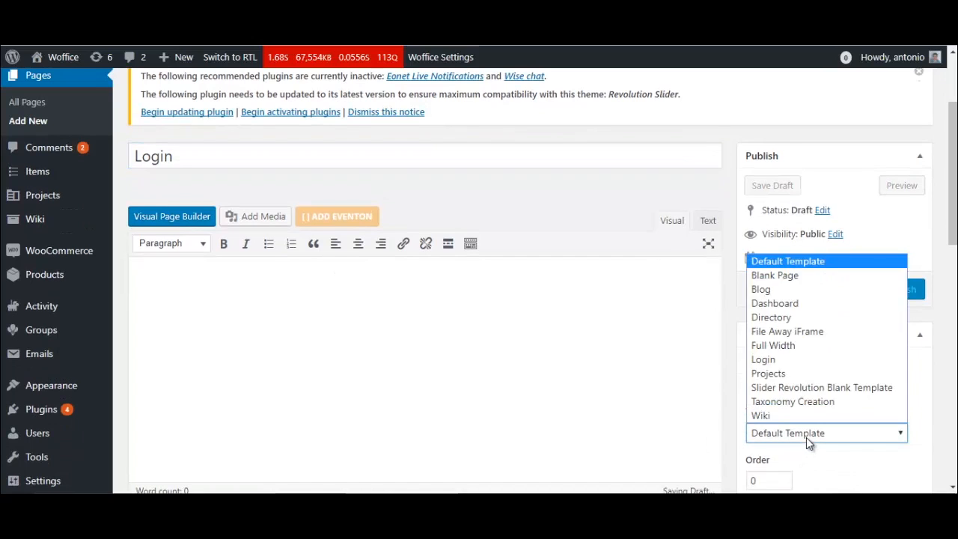
click(792, 361)
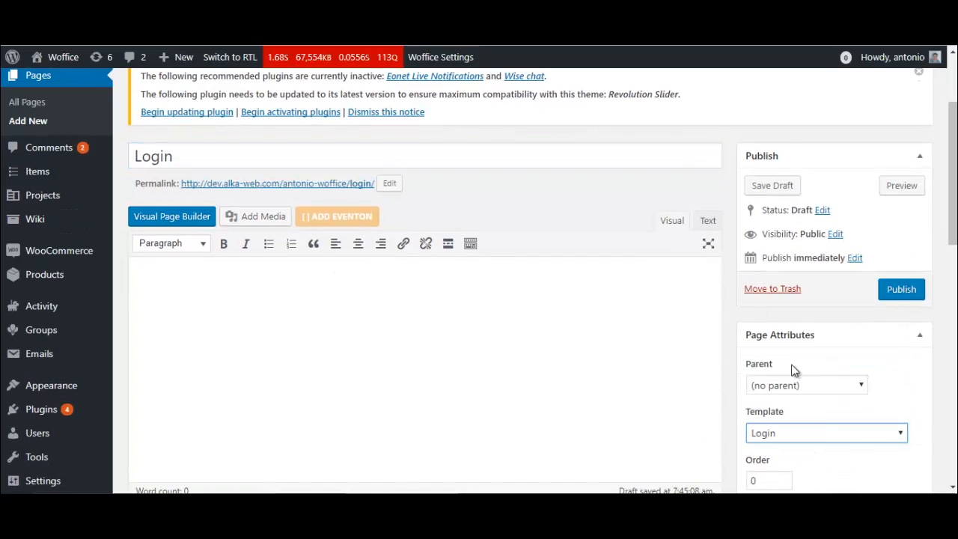
click(901, 298)
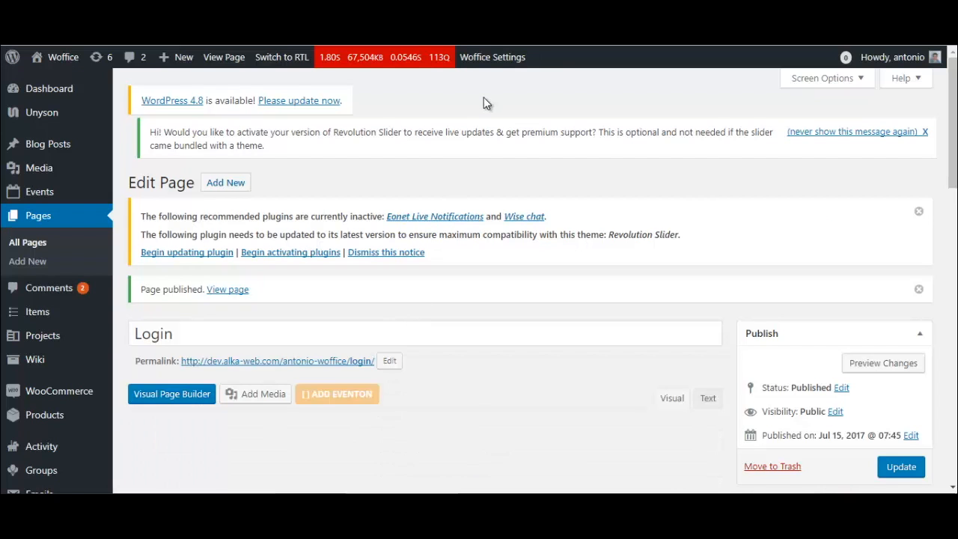
Enable the Custom Login Page option in the Login / Register section of the Woffice theme settings
click(494, 60)
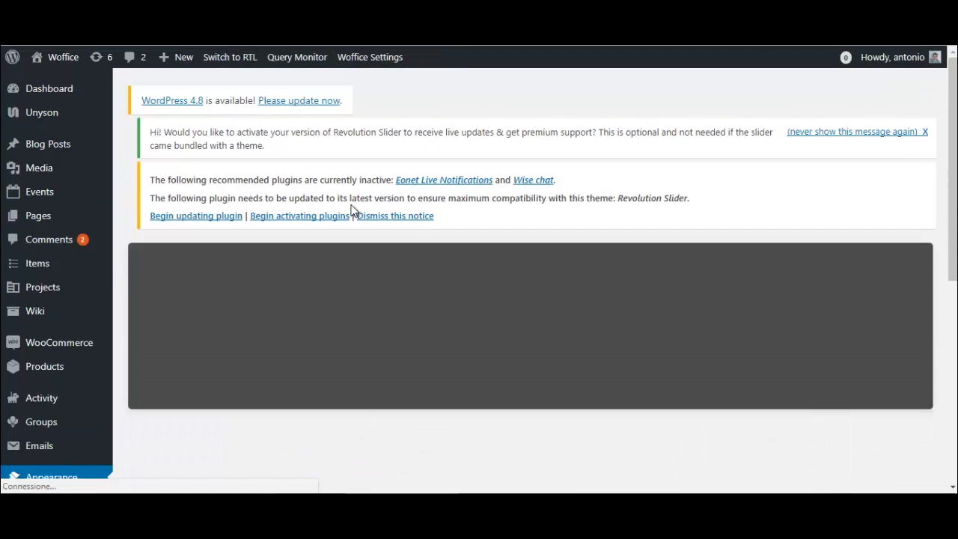
scroll(351, 202, down, 4)
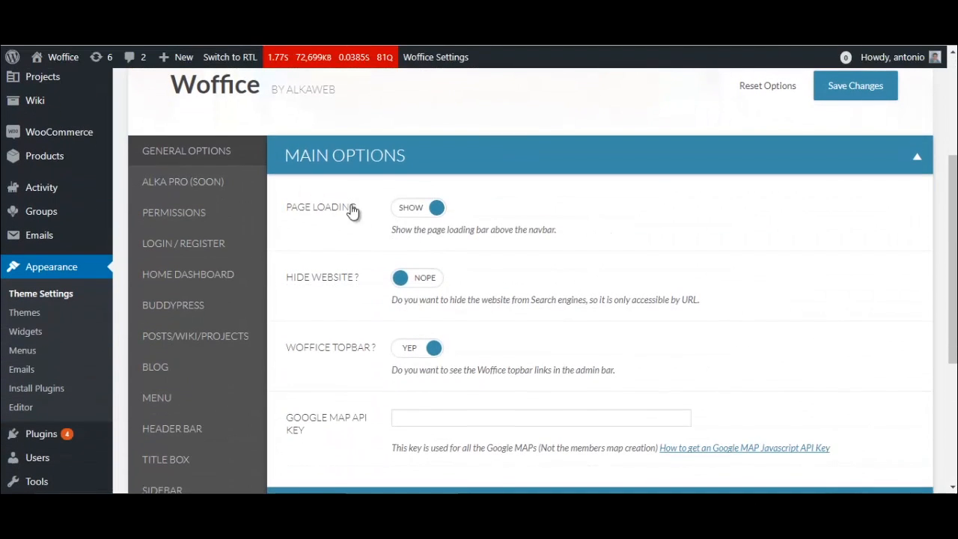
click(209, 247)
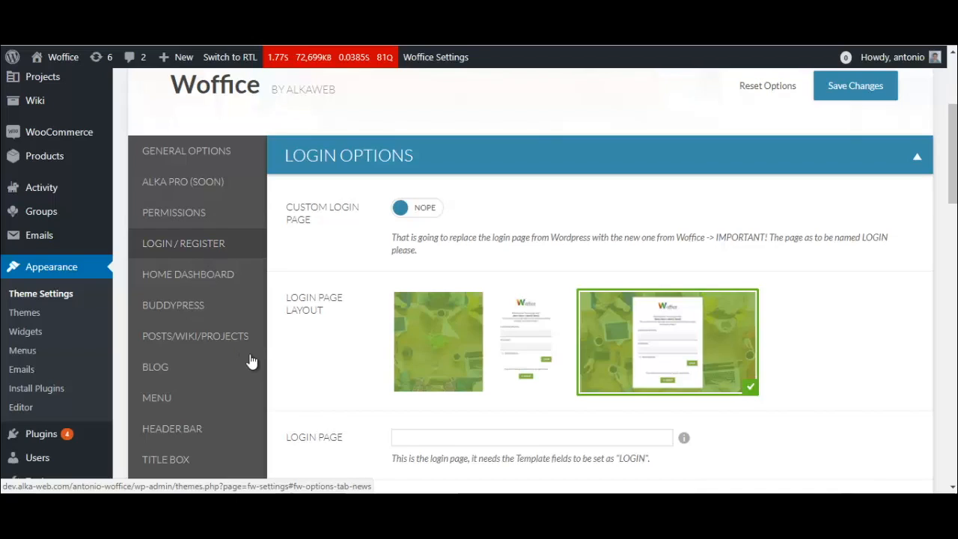
click(429, 216)
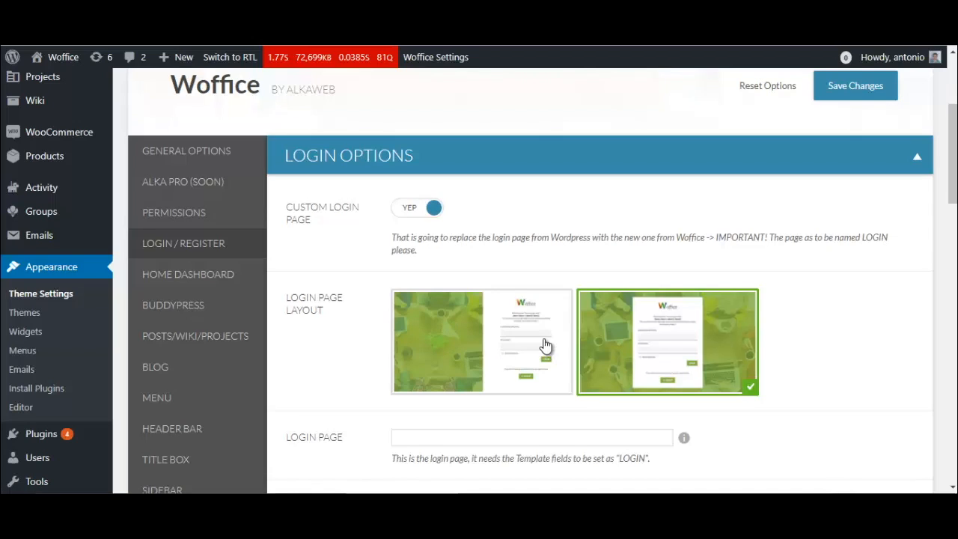
Set the Login Page option to the "Login" page
scroll(437, 359, down, 2)
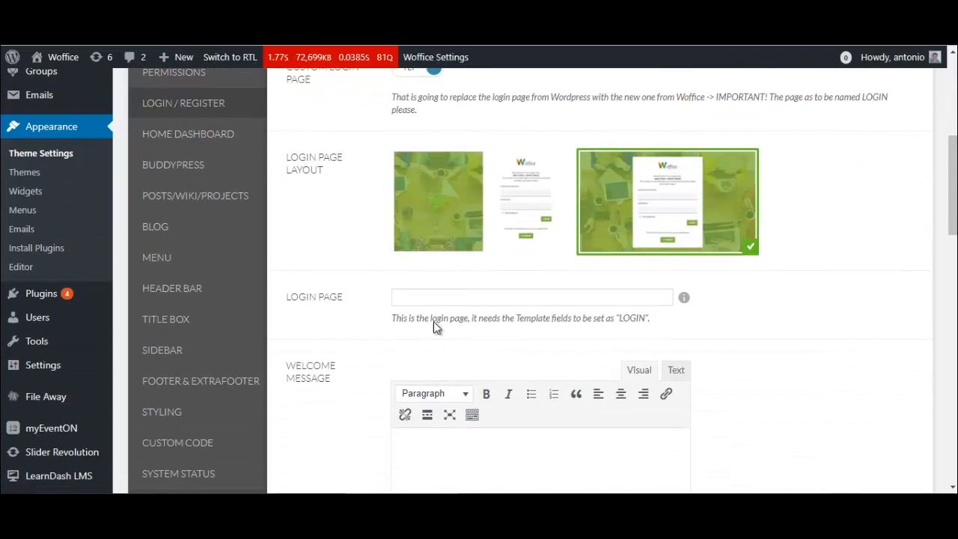
click(436, 299)
text(login)
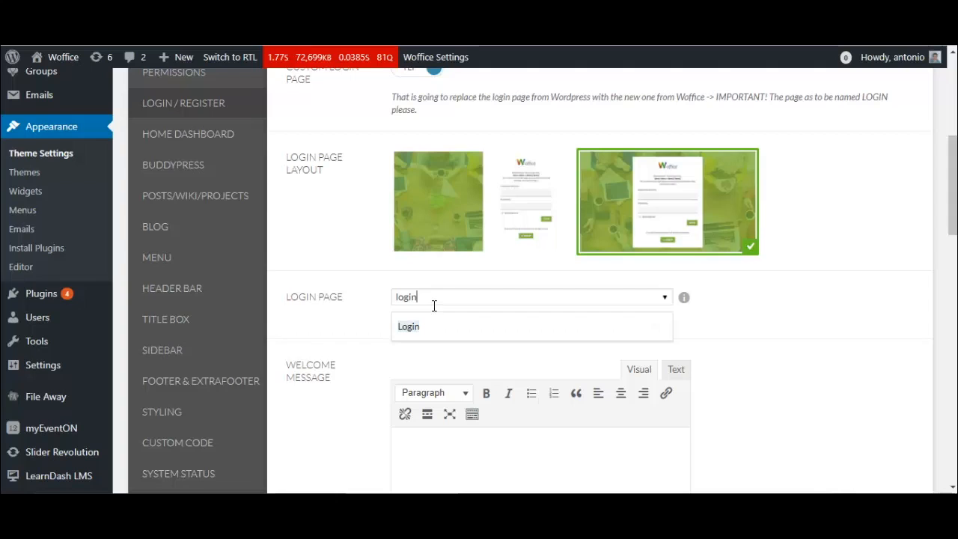
click(426, 322)
Enter the welcome message "Welcome to my cool new intranet" and save the theme settings
scroll(426, 321, down, 2)
click(492, 357)
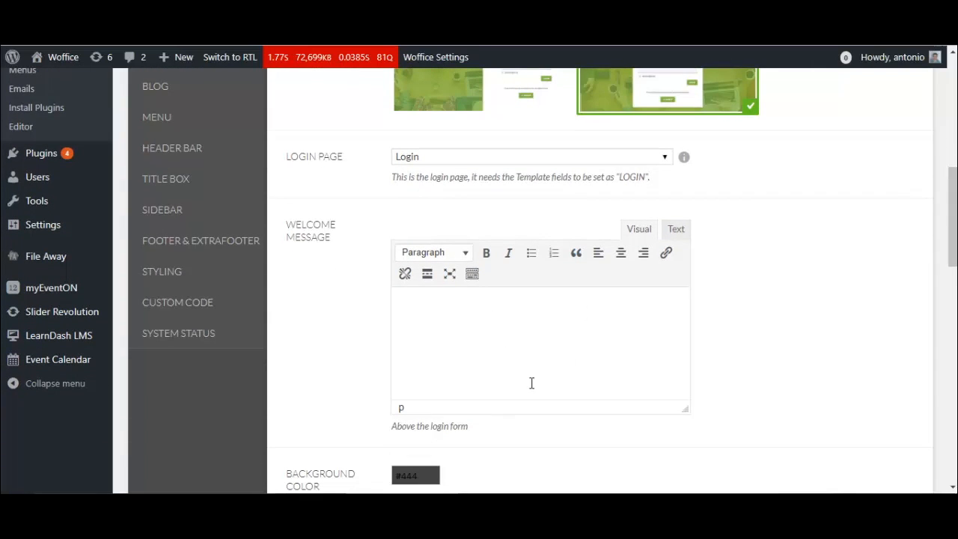
text(Welcome to my cool new intranet)
scroll(542, 375, up, 5)
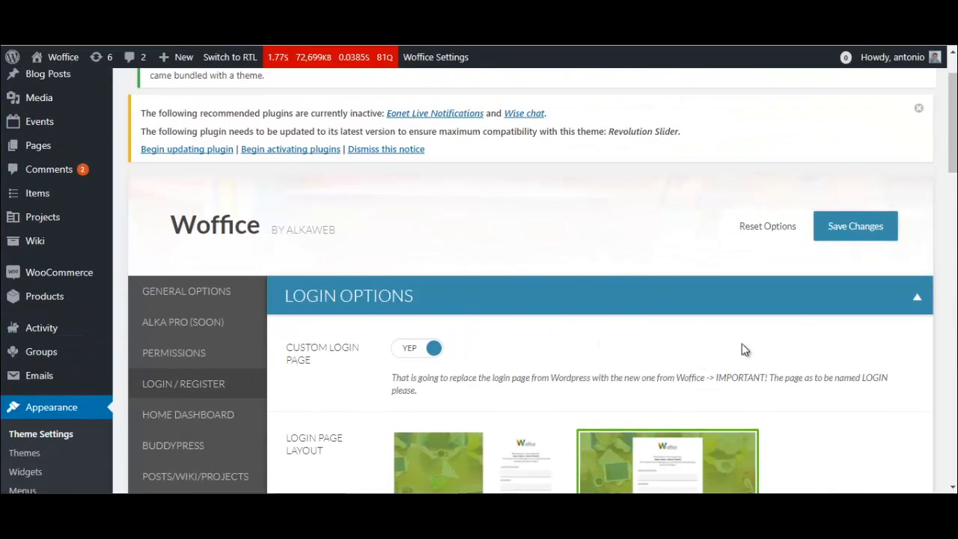
click(841, 238)
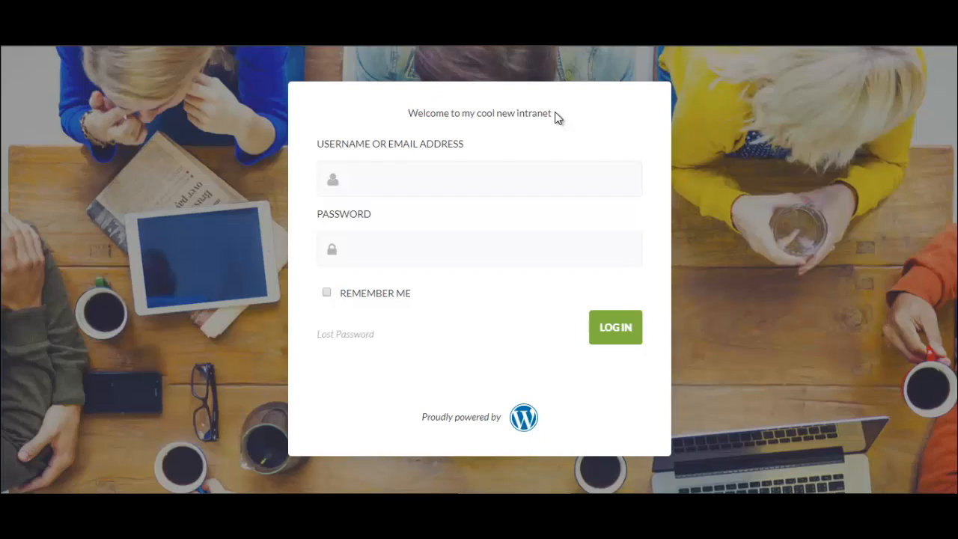
Check the welcome message and the username field on the site's custom login page
click(542, 169)
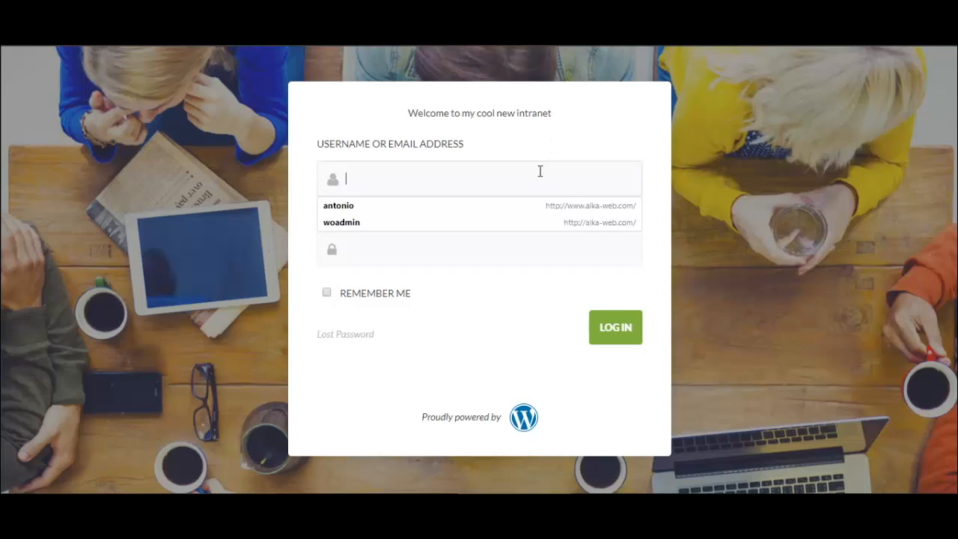
click(547, 152)
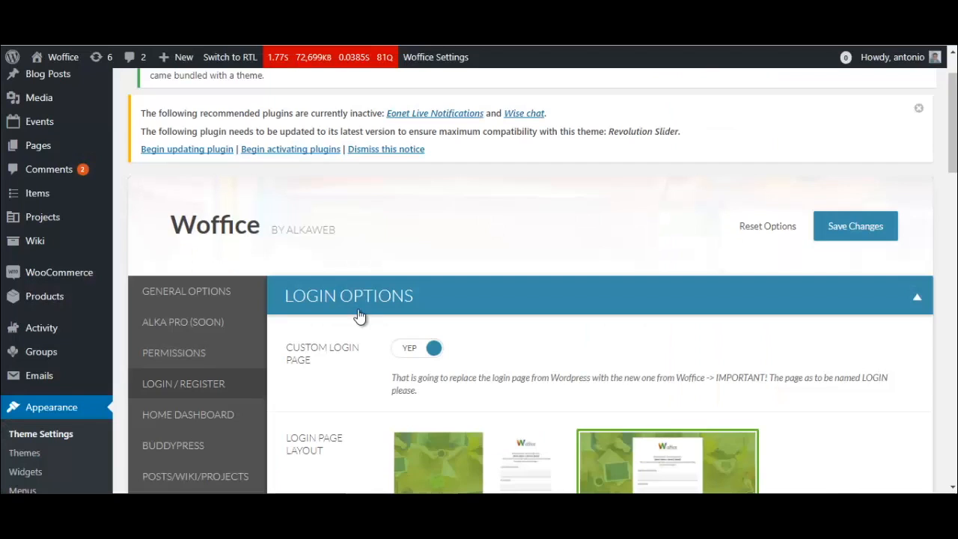
Turn off the Show WordPress Logo option in the login options
scroll(359, 315, down, 5)
scroll(358, 314, down, 6)
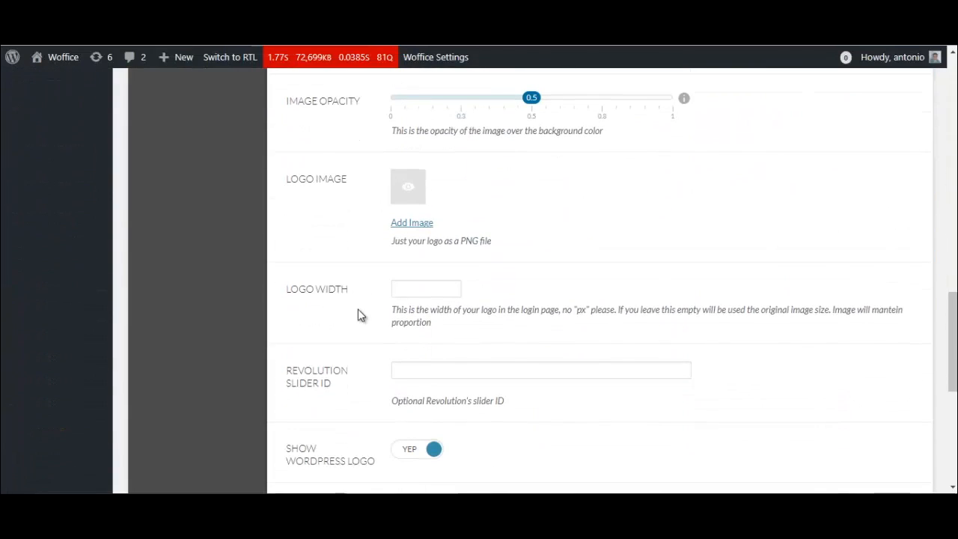
scroll(358, 315, down, 3)
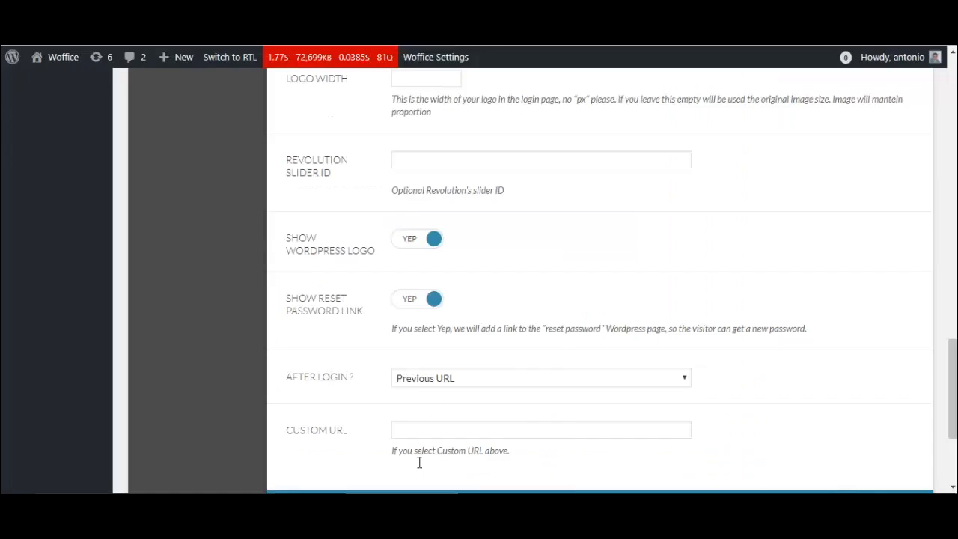
click(423, 244)
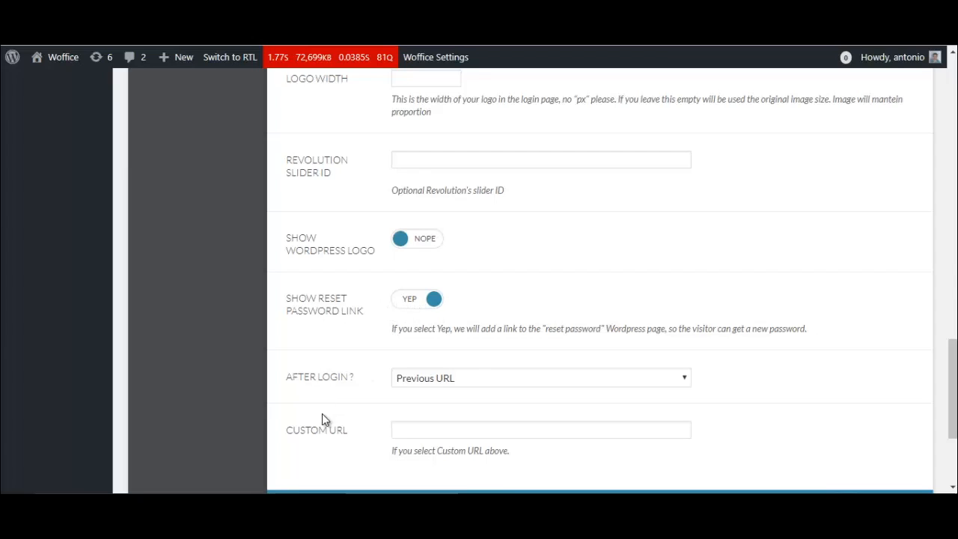
Try Custom URL as the After Login redirect and return the option to Previous URL
scroll(324, 401, down, 1)
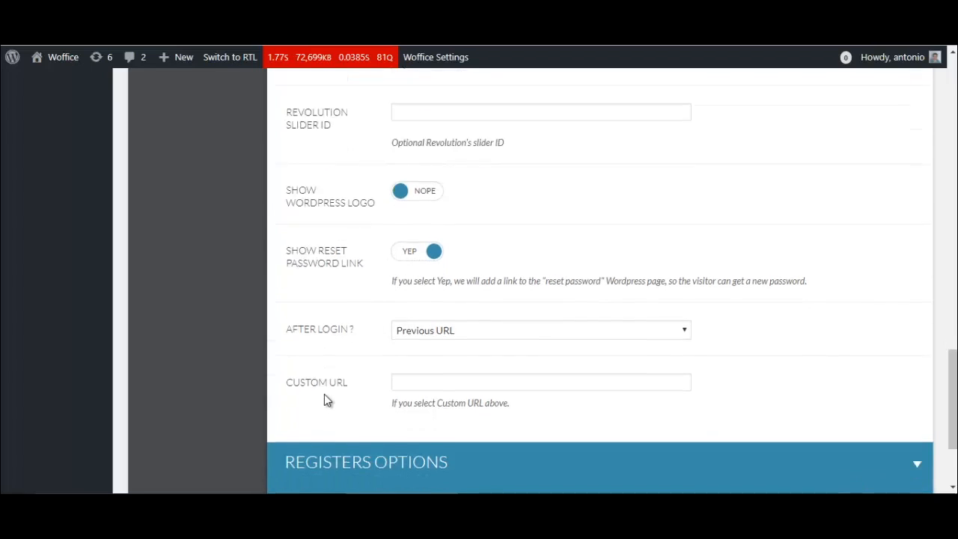
click(427, 309)
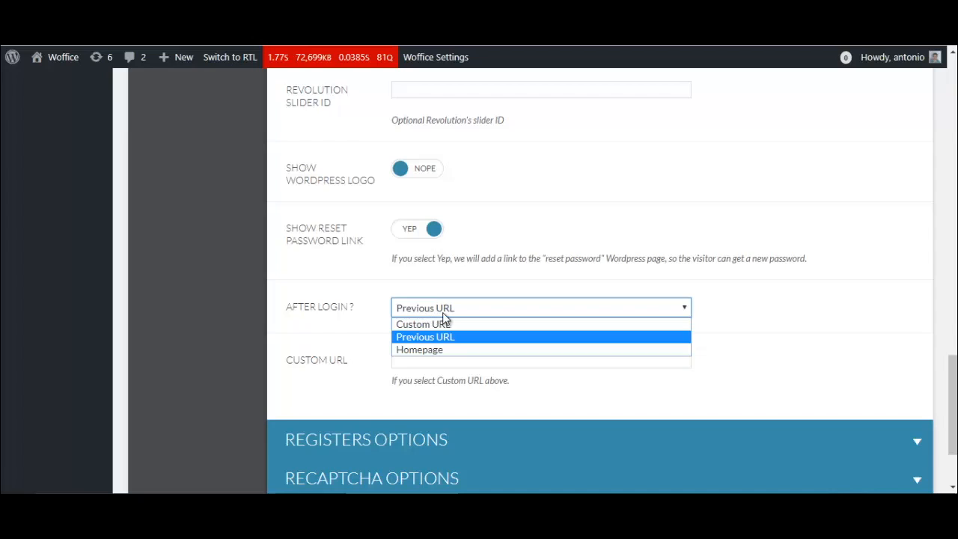
click(473, 325)
click(444, 362)
click(452, 310)
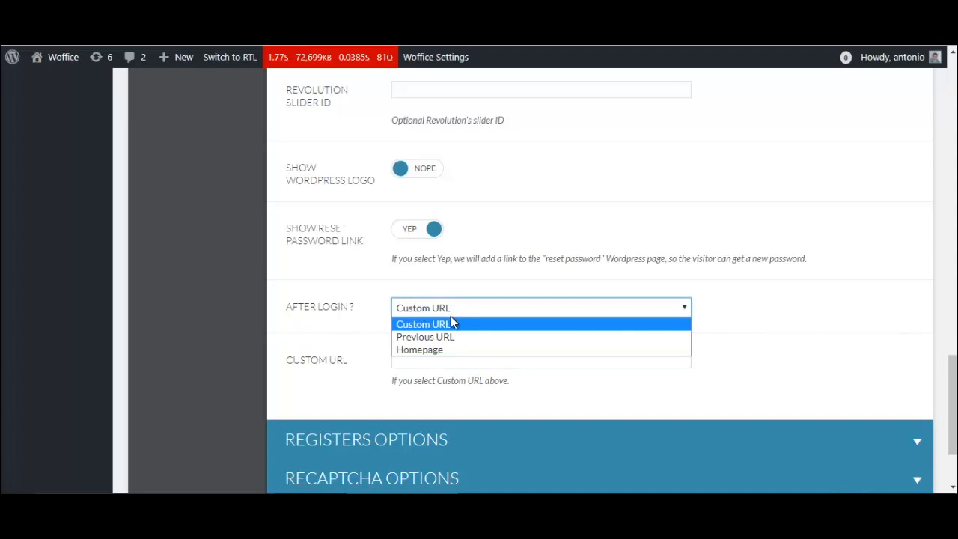
click(449, 337)
click(449, 309)
click(438, 349)
Save the changed login options
scroll(329, 357, down, 2)
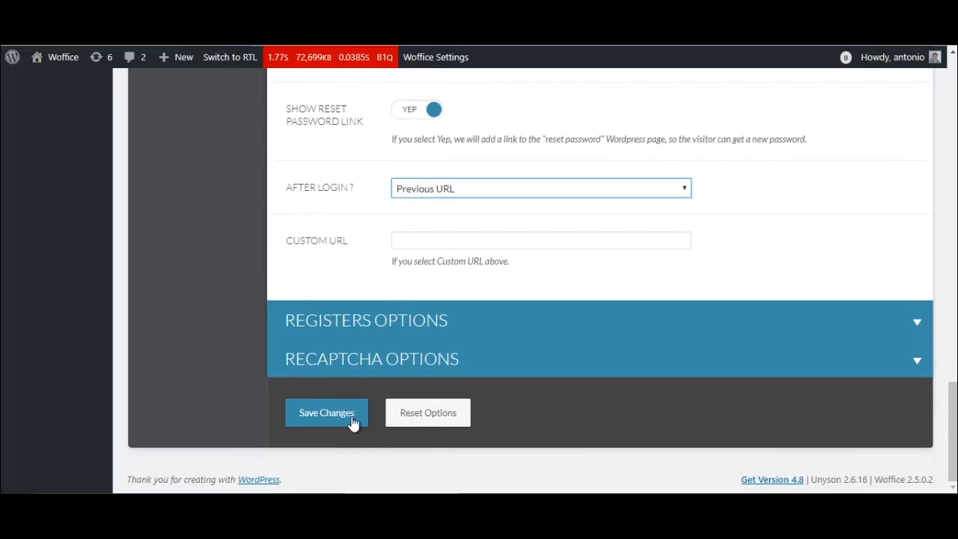
click(352, 419)
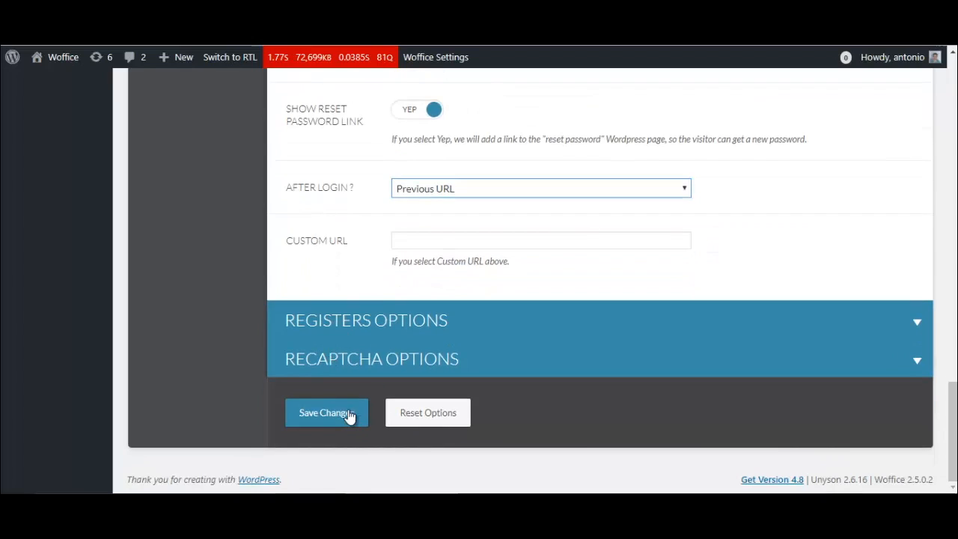
scroll(343, 386, up, 5)
scroll(341, 397, down, 1)
scroll(336, 411, up, 5)
scroll(335, 411, down, 5)
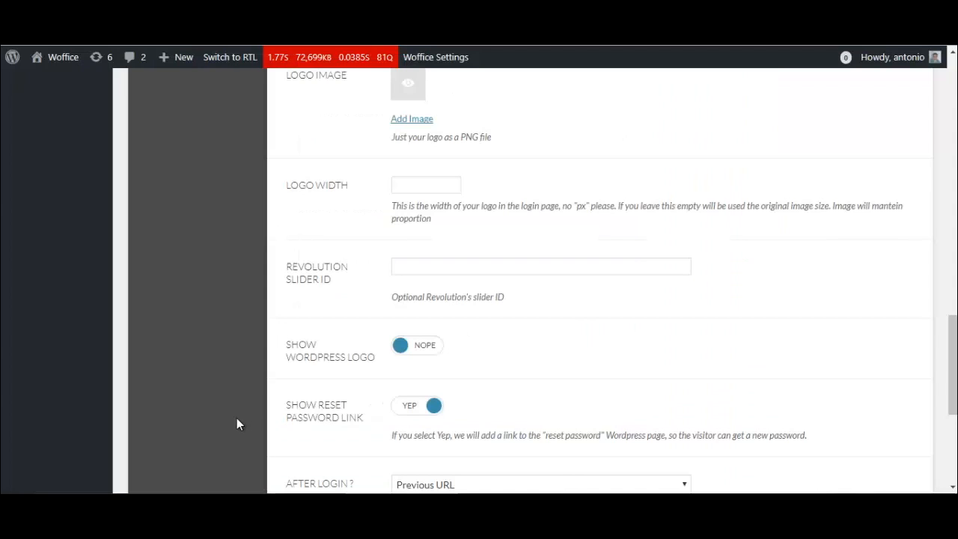
Enable the "Anyone can register" membership option in the general WordPress settings and save the changes
scroll(236, 424, up, 10)
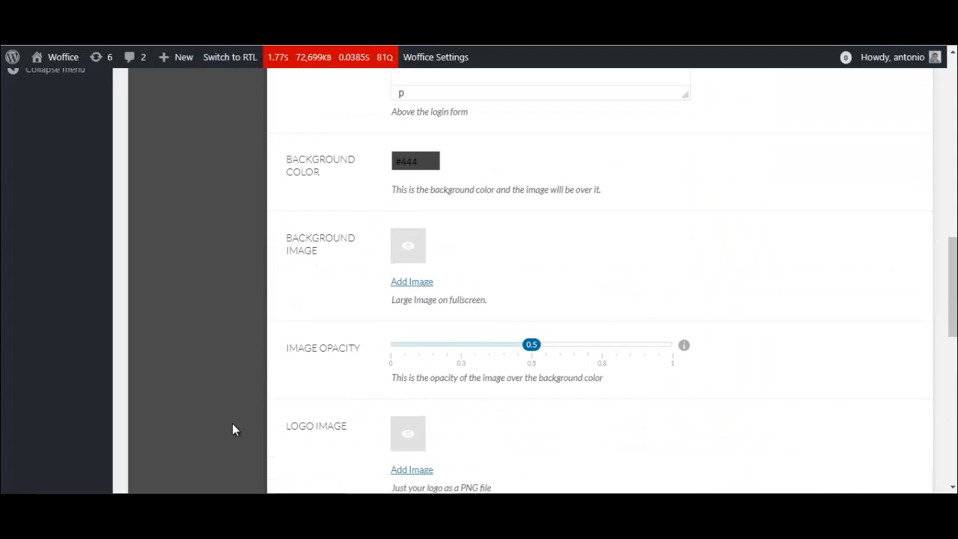
scroll(283, 359, up, 1)
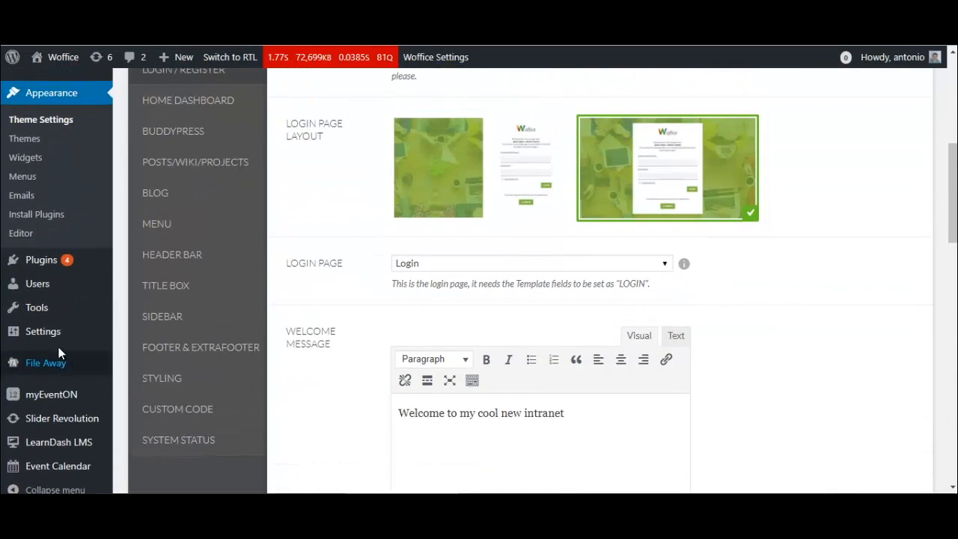
click(57, 340)
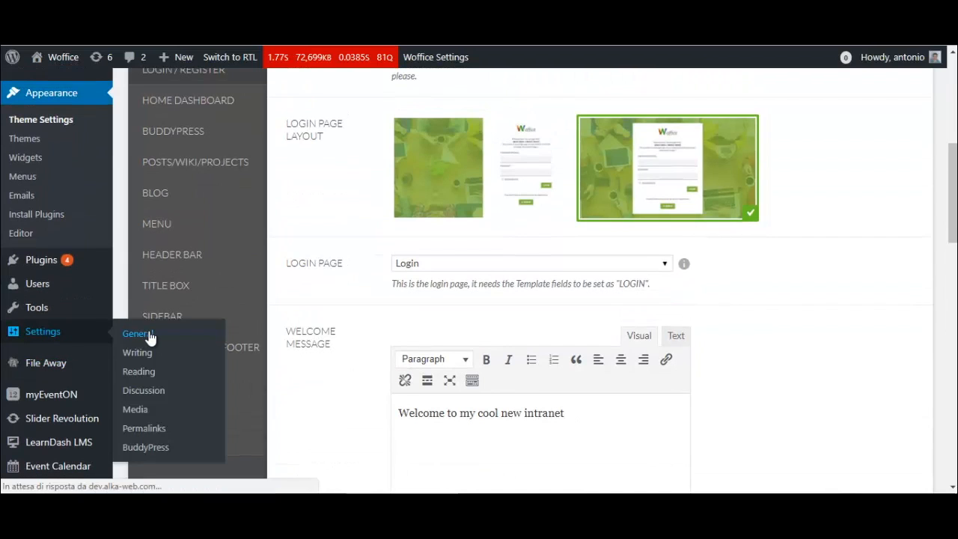
scroll(198, 303, down, 4)
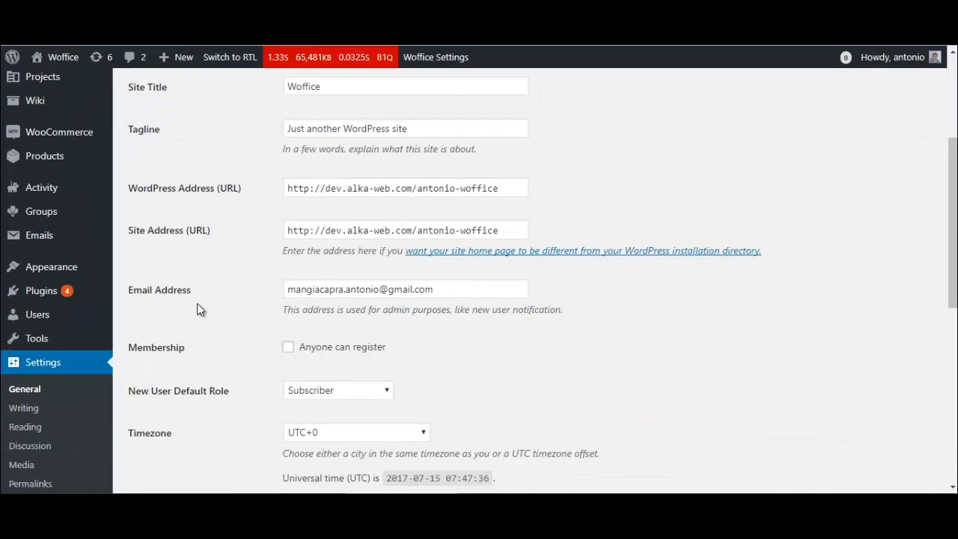
click(329, 349)
scroll(228, 342, down, 5)
scroll(224, 341, down, 1)
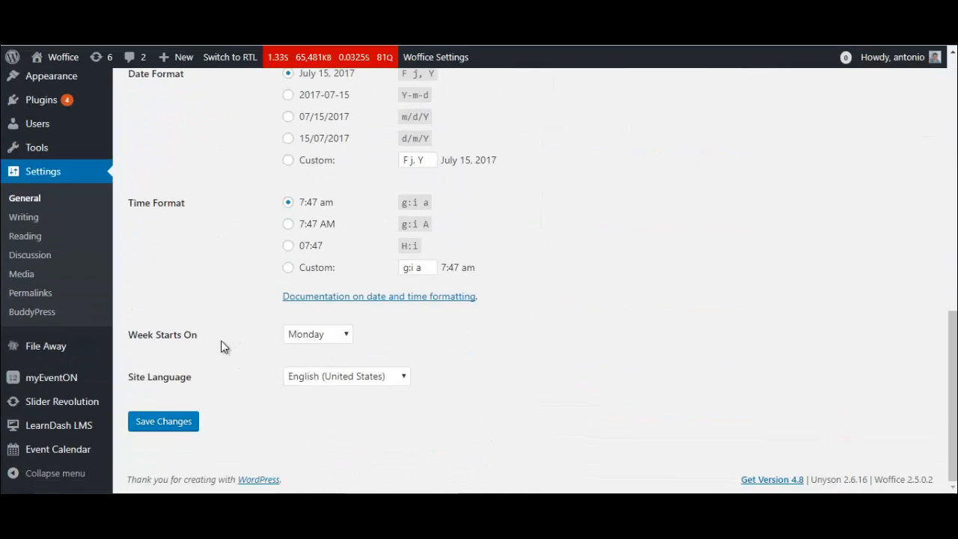
click(174, 423)
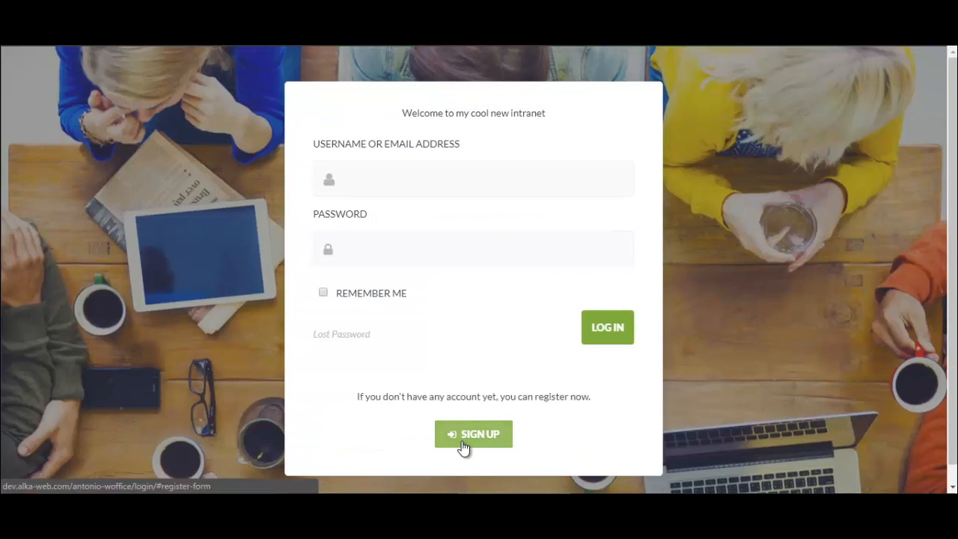
Open the sign-up form from the custom login page and examine its registration fields
click(463, 442)
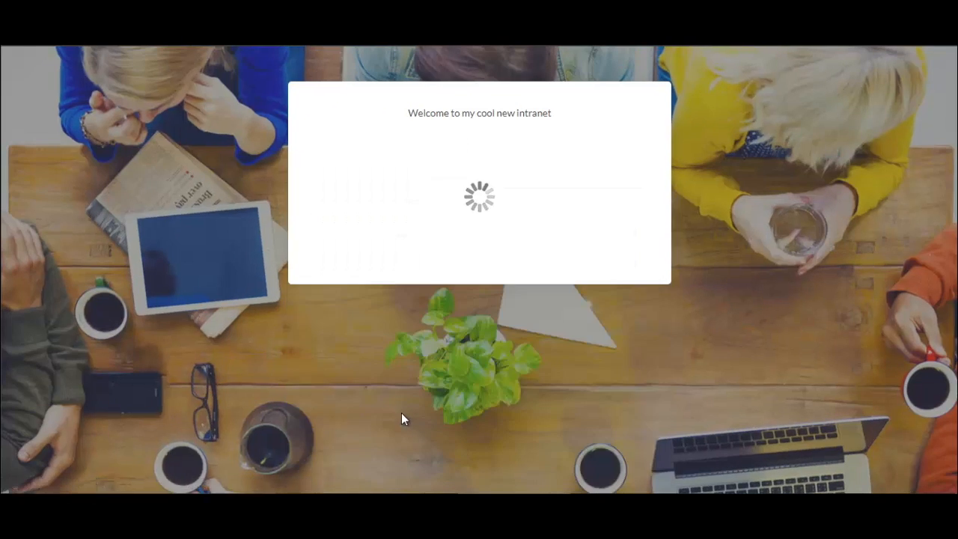
scroll(399, 416, down, 1)
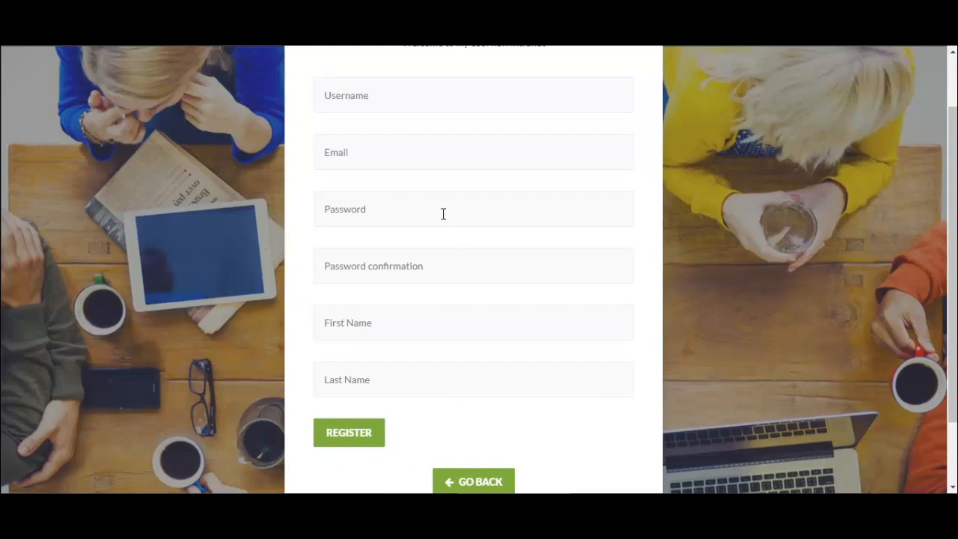
click(412, 159)
key(BackSpace)
click(372, 226)
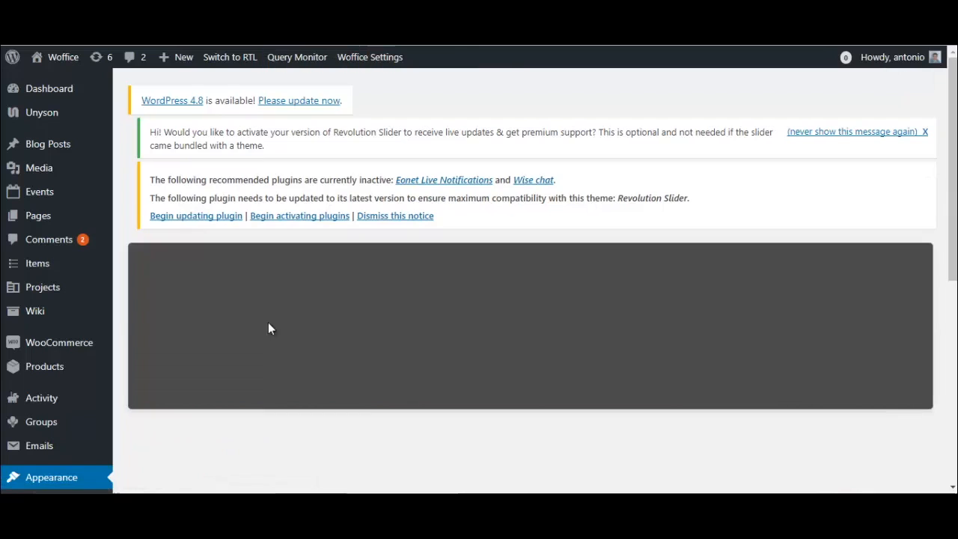
Open the Registers Options section of the Login / Register theme settings
scroll(259, 304, down, 3)
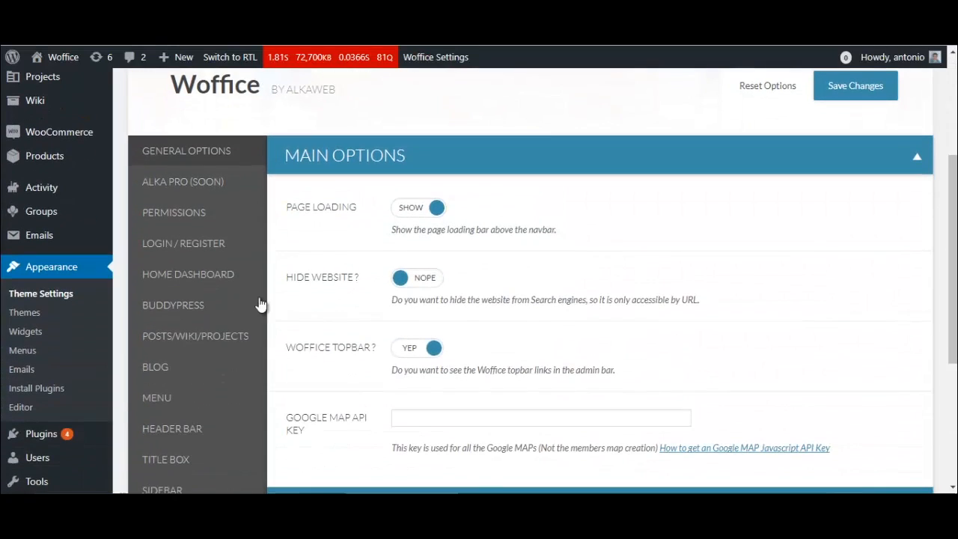
click(223, 252)
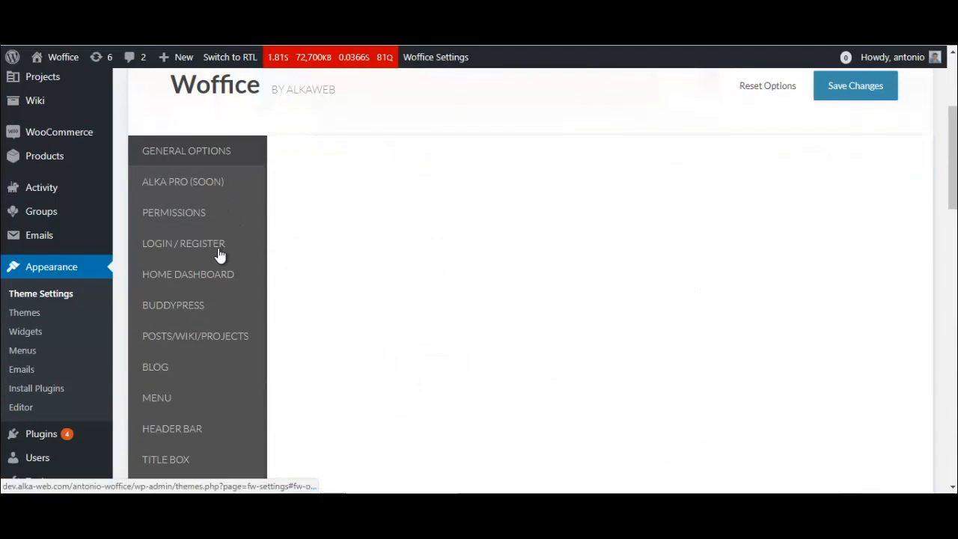
click(343, 161)
click(326, 195)
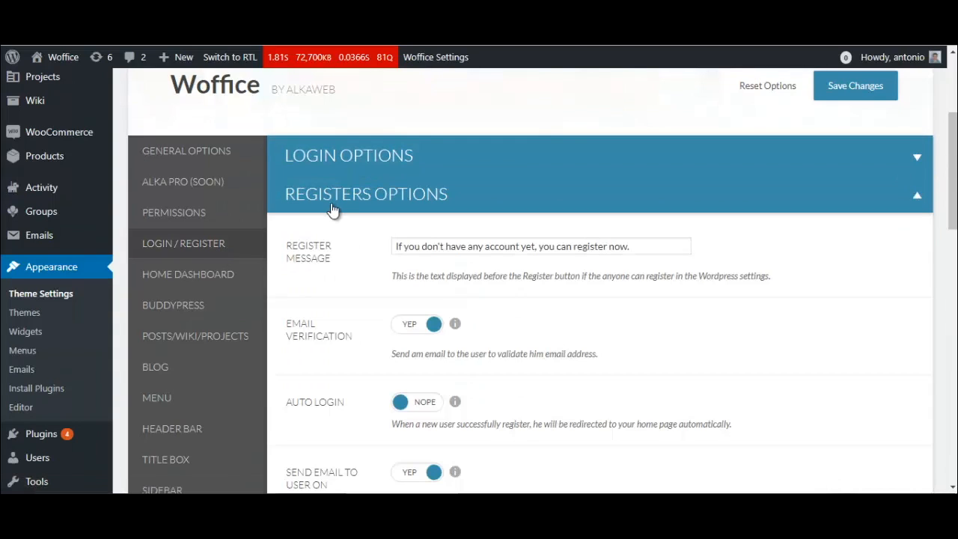
Enable BuddyPress Xprofile fields for the register form and save the theme settings
scroll(331, 207, down, 3)
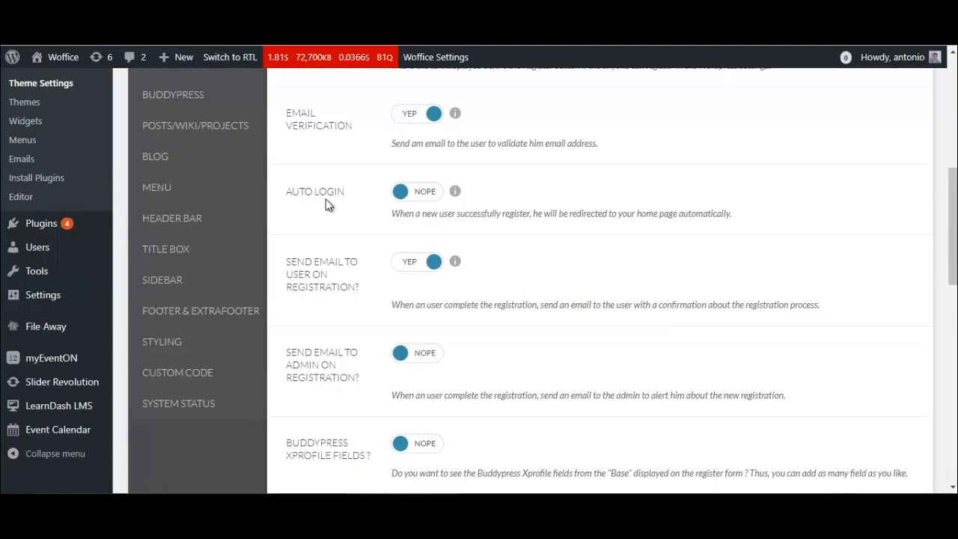
scroll(324, 174, down, 3)
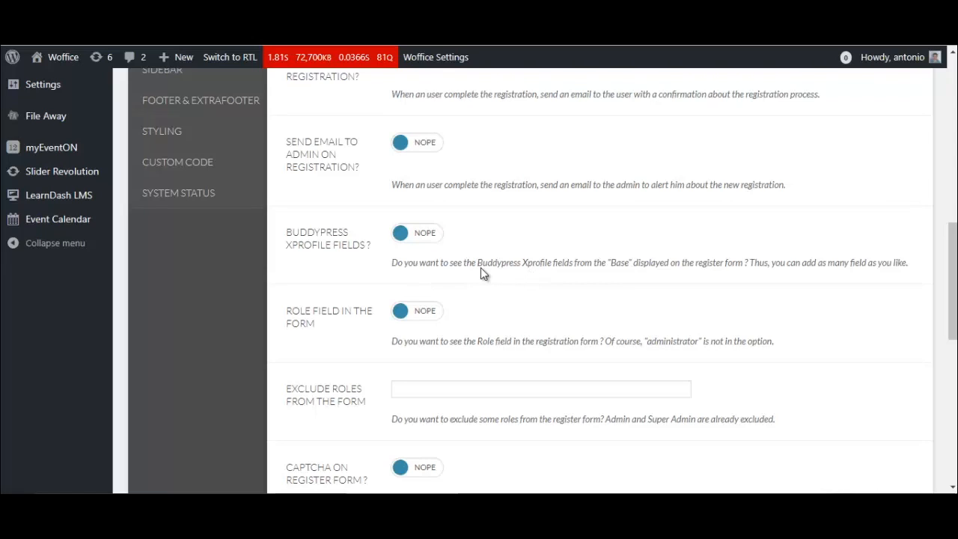
click(402, 235)
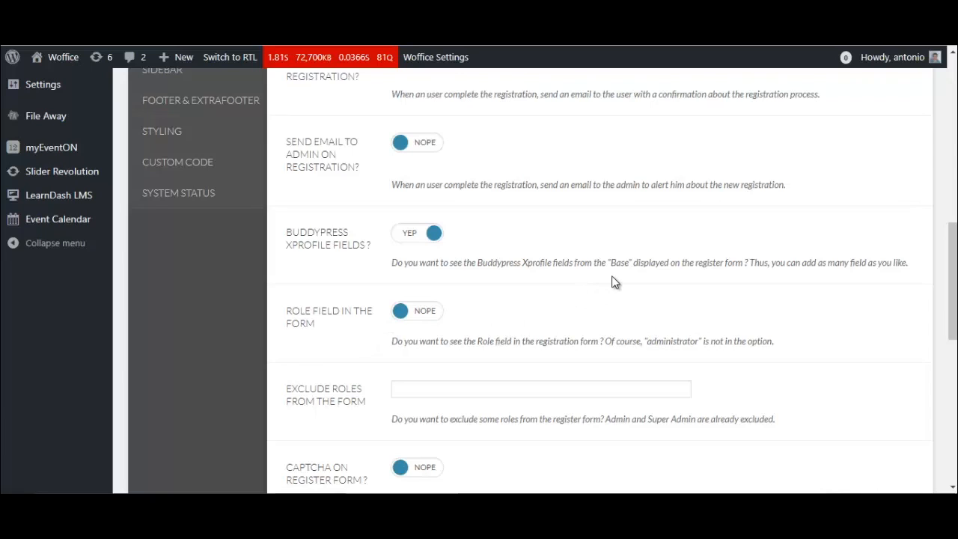
scroll(302, 365, down, 3)
scroll(302, 364, down, 4)
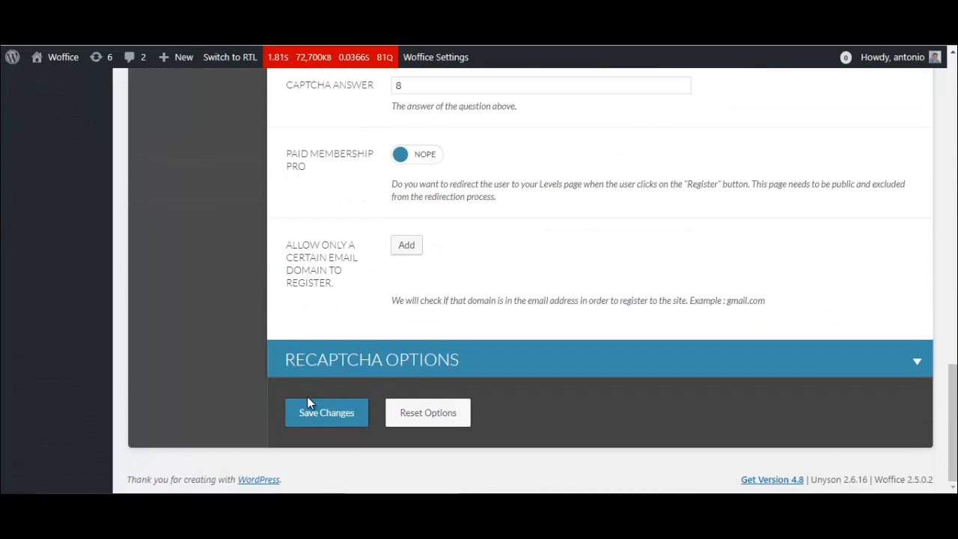
click(315, 413)
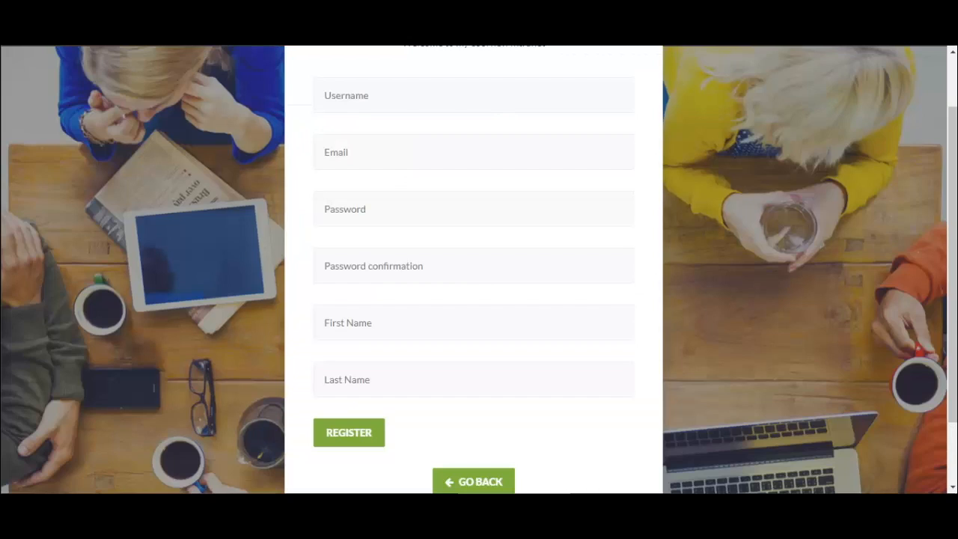
Reload the sign-up form and examine its profile detail fields, including the choices offered by the Multioptions field
key(F5)
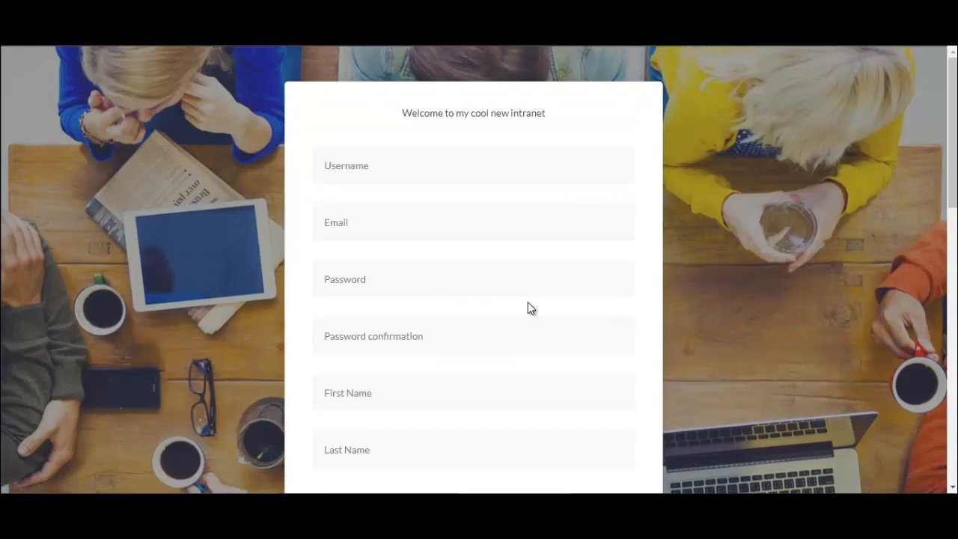
scroll(528, 300, down, 4)
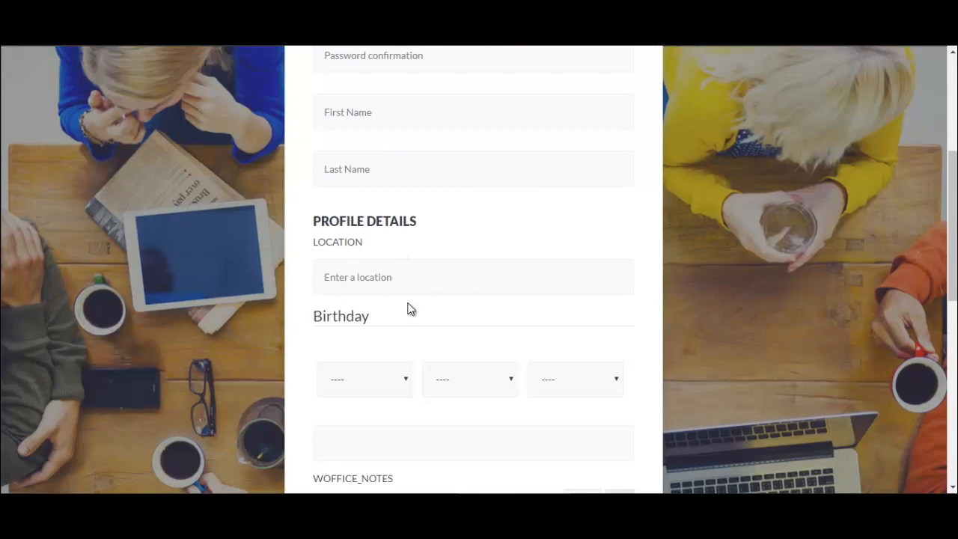
click(429, 286)
scroll(396, 340, down, 2)
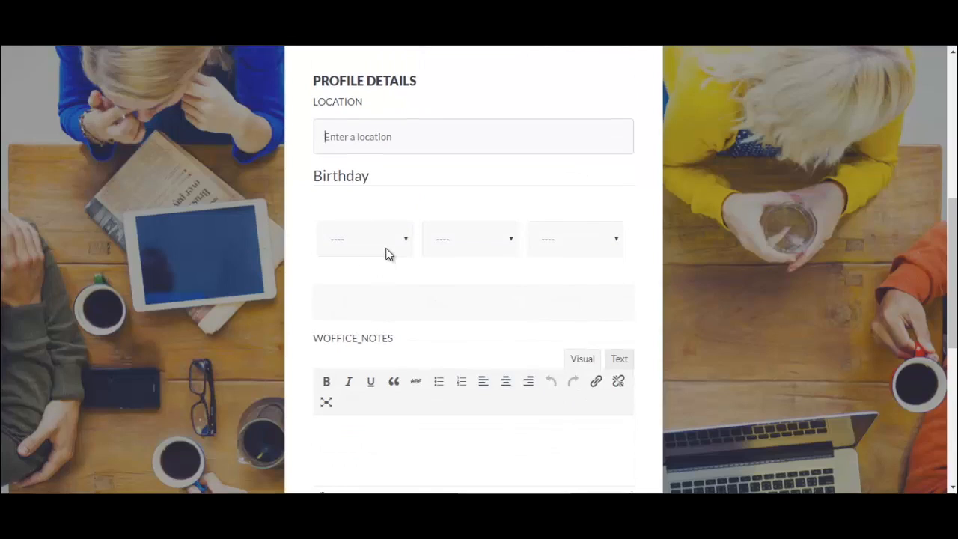
scroll(383, 298, down, 4)
click(357, 338)
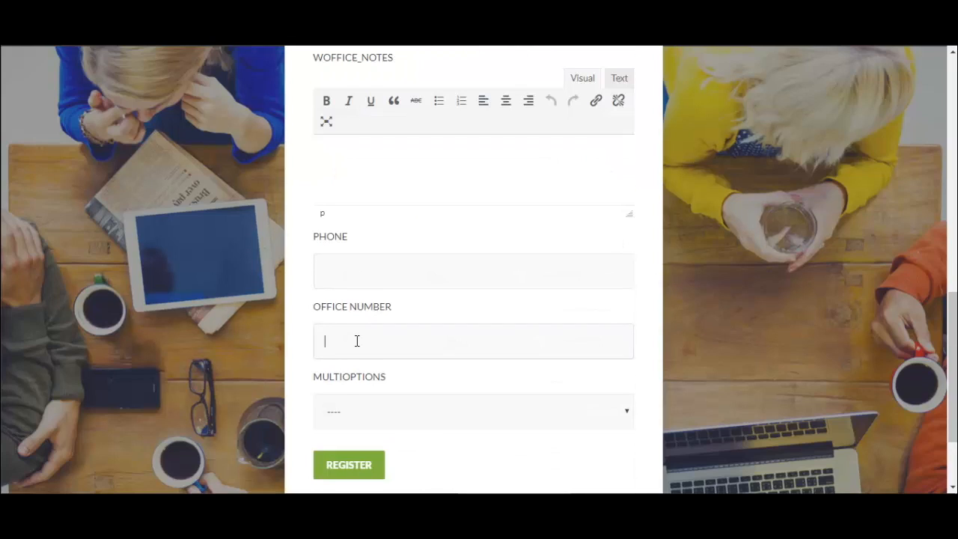
scroll(357, 344, down, 2)
click(372, 304)
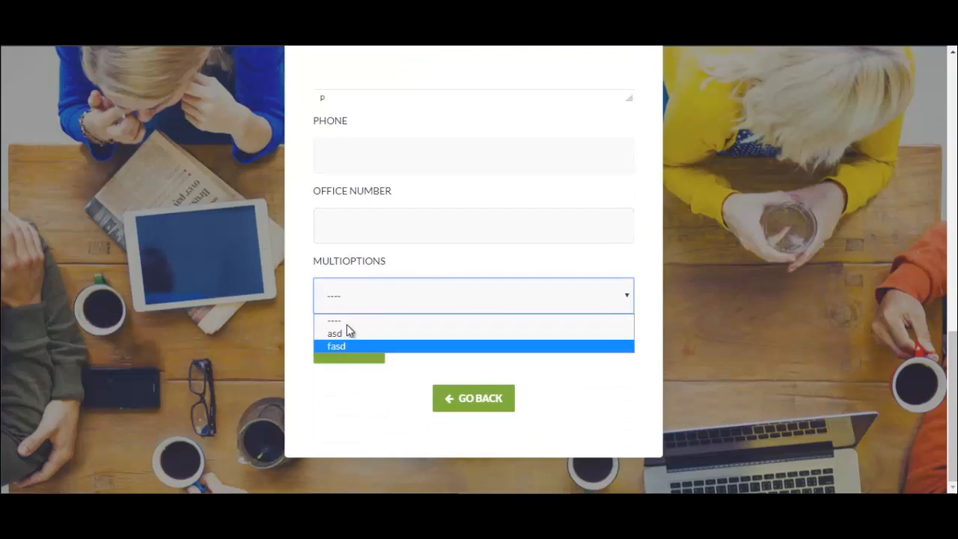
click(404, 265)
scroll(404, 269, up, 3)
click(382, 255)
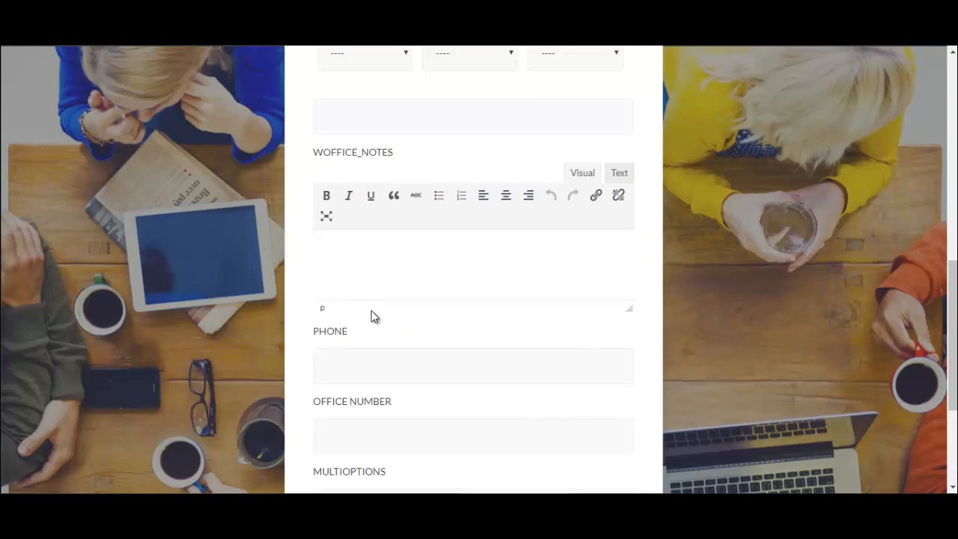
scroll(505, 368, down, 1)
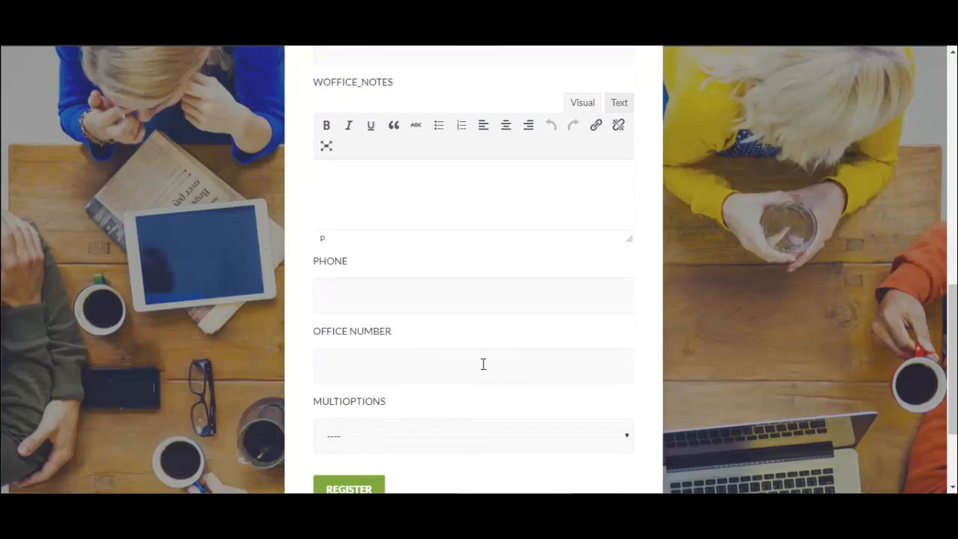
scroll(458, 385, down, 1)
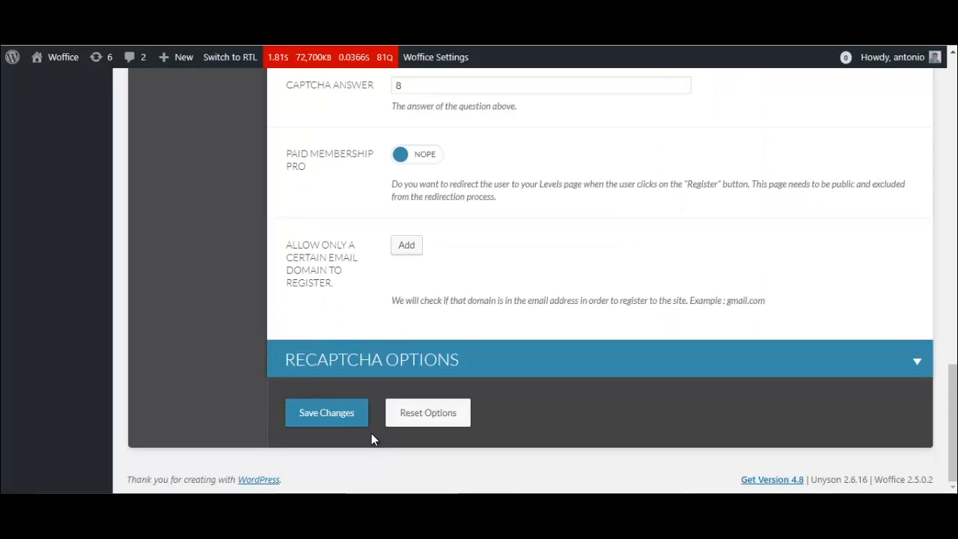
Review the email verification, auto login and registration email options in the theme's Registers Options
scroll(370, 440, up, 15)
scroll(369, 439, up, 1)
scroll(367, 439, down, 1)
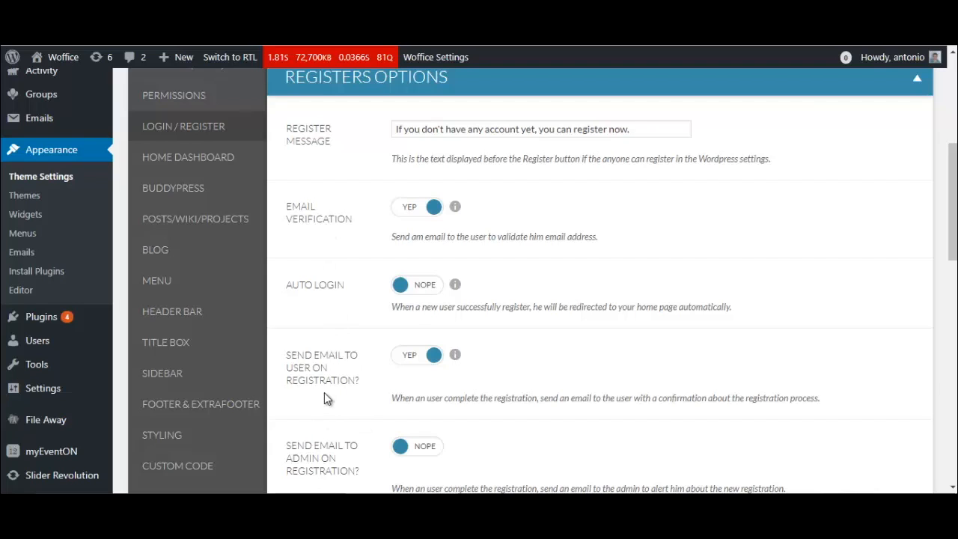
scroll(313, 405, down, 1)
scroll(314, 382, down, 1)
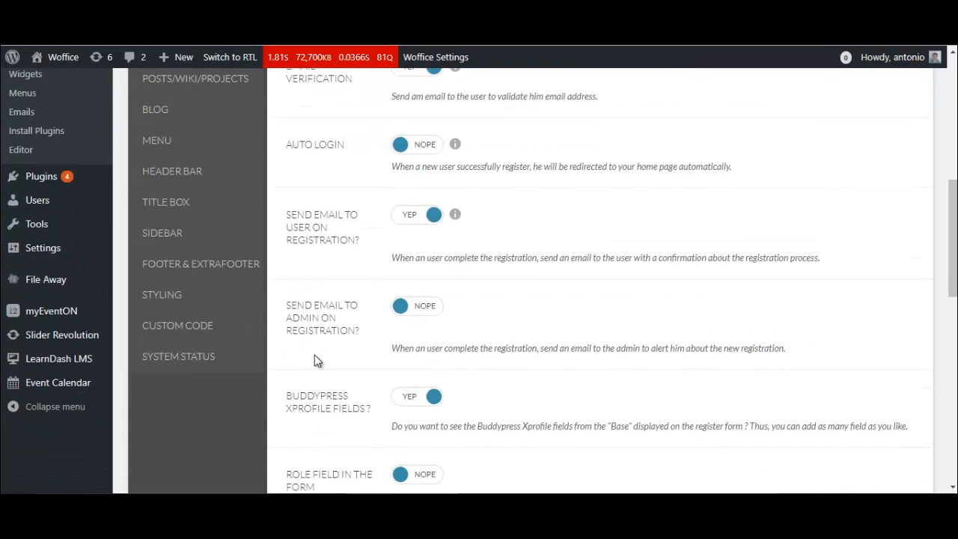
scroll(311, 382, up, 2)
scroll(303, 412, down, 1)
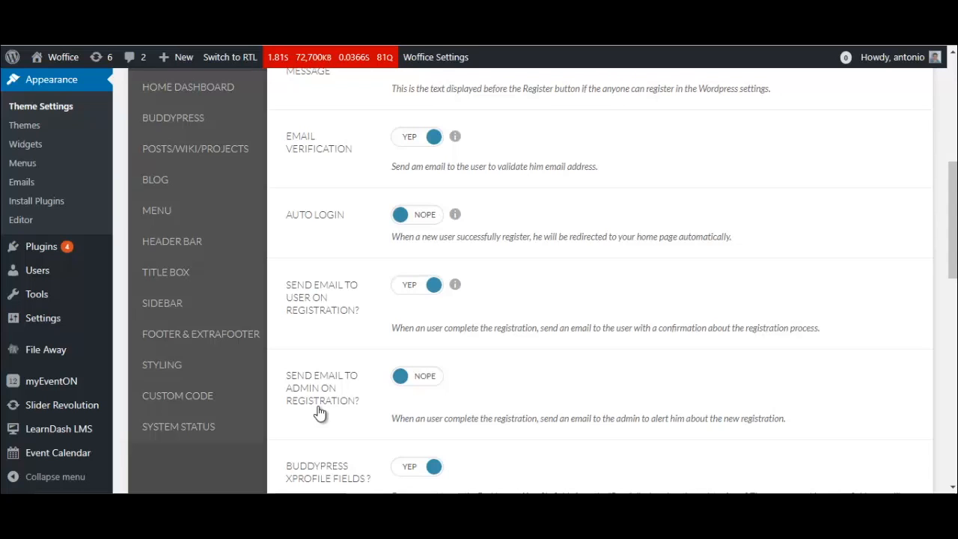
scroll(318, 412, up, 1)
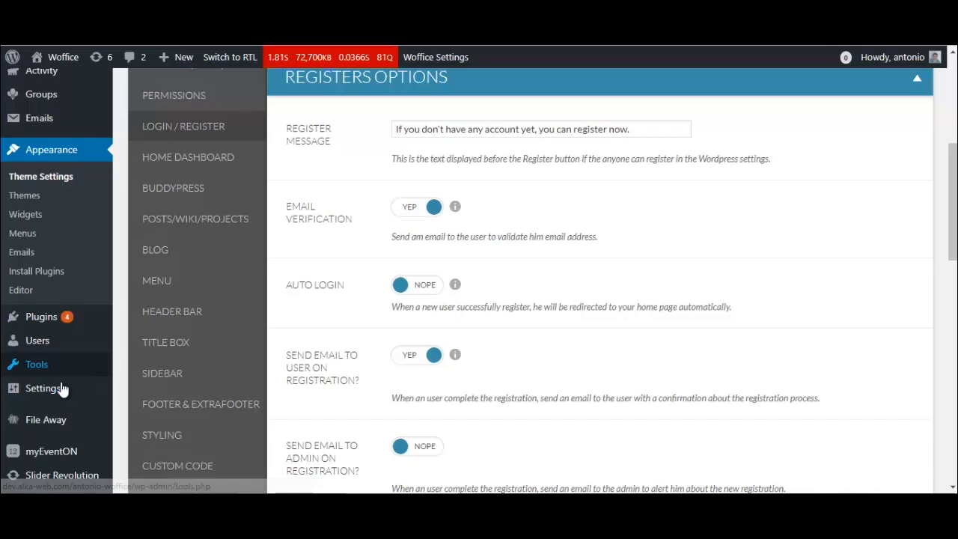
Check the page associations for Register and Activate in the BuddyPress settings
mouse_move(65, 388)
click(153, 456)
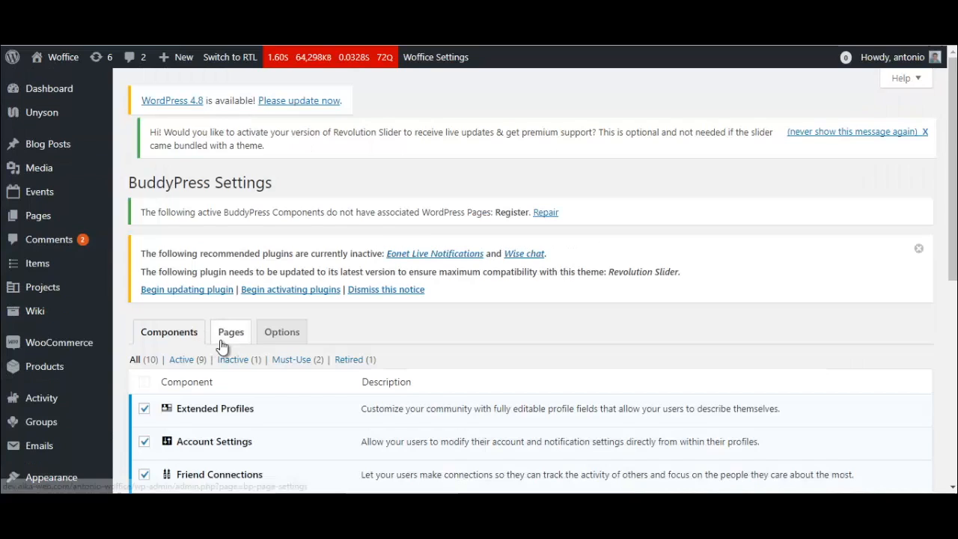
click(220, 340)
scroll(220, 340, down, 3)
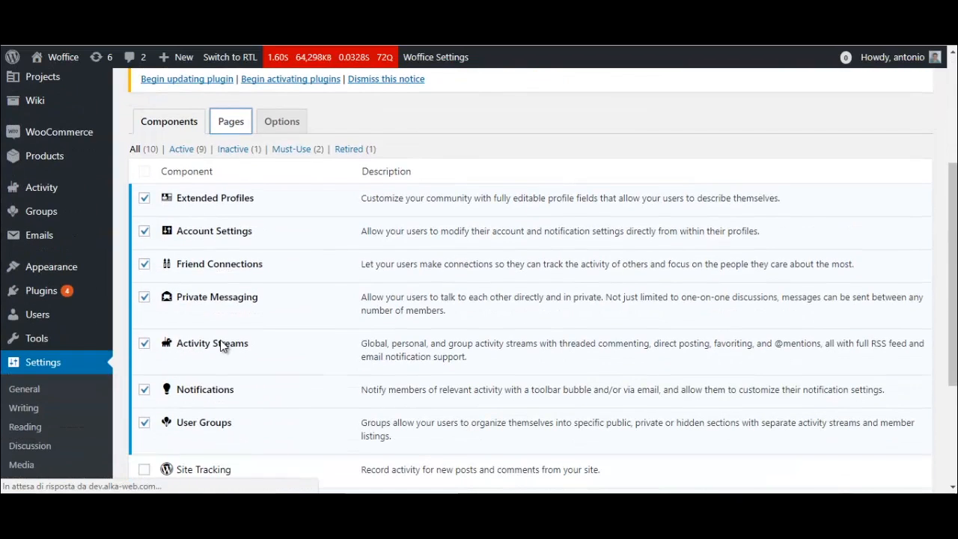
scroll(214, 334, down, 5)
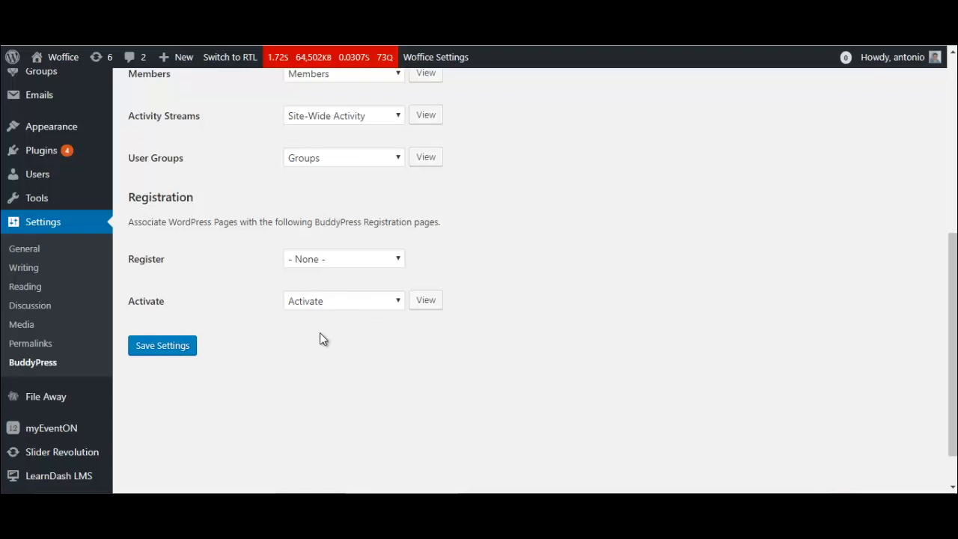
scroll(291, 397, up, 5)
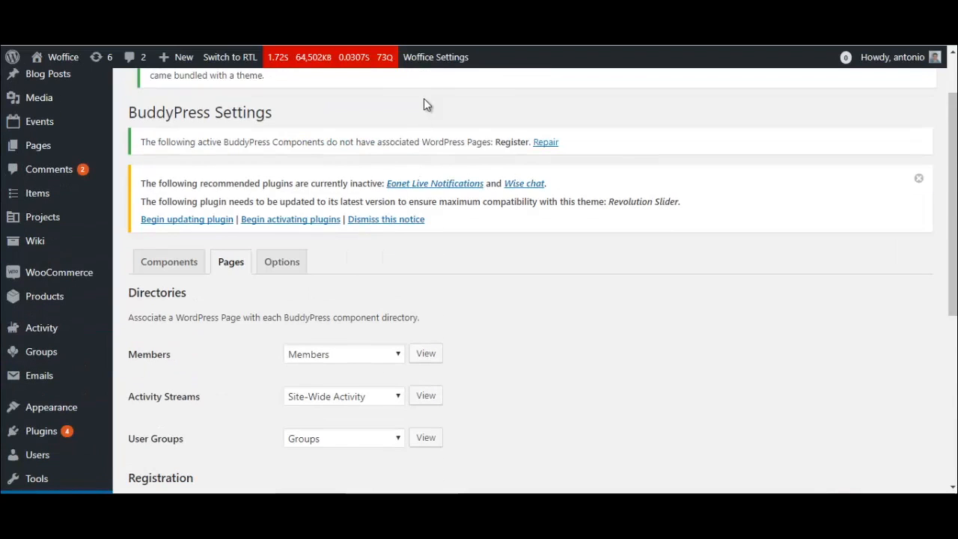
Return to the Woffice theme settings and view the Registers Options under Login / Register
mouse_move(436, 57)
click(408, 156)
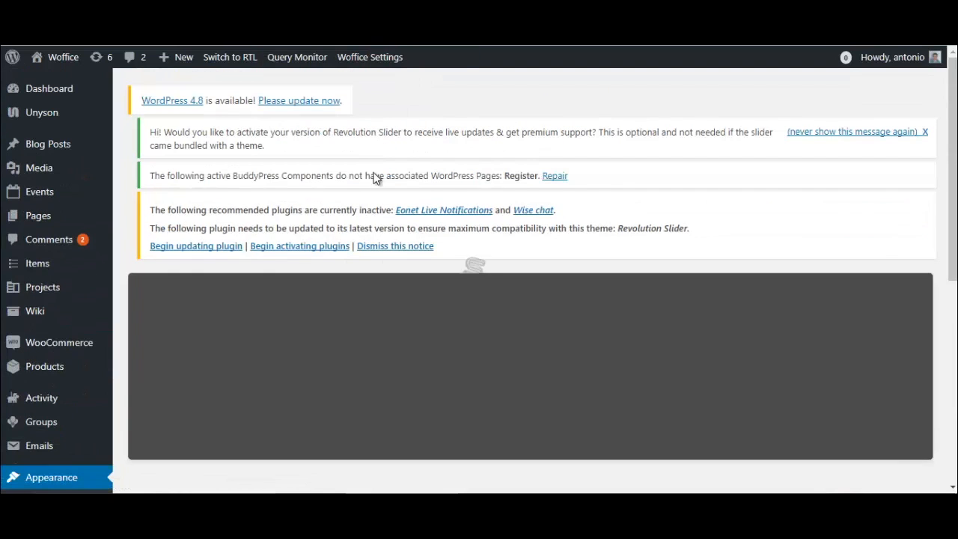
scroll(341, 395, down, 10)
scroll(340, 395, up, 2)
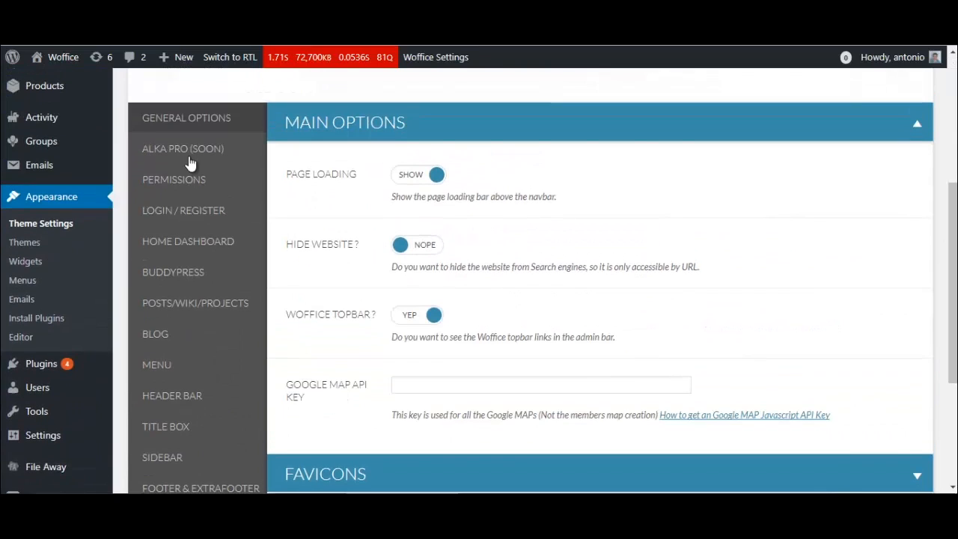
click(210, 217)
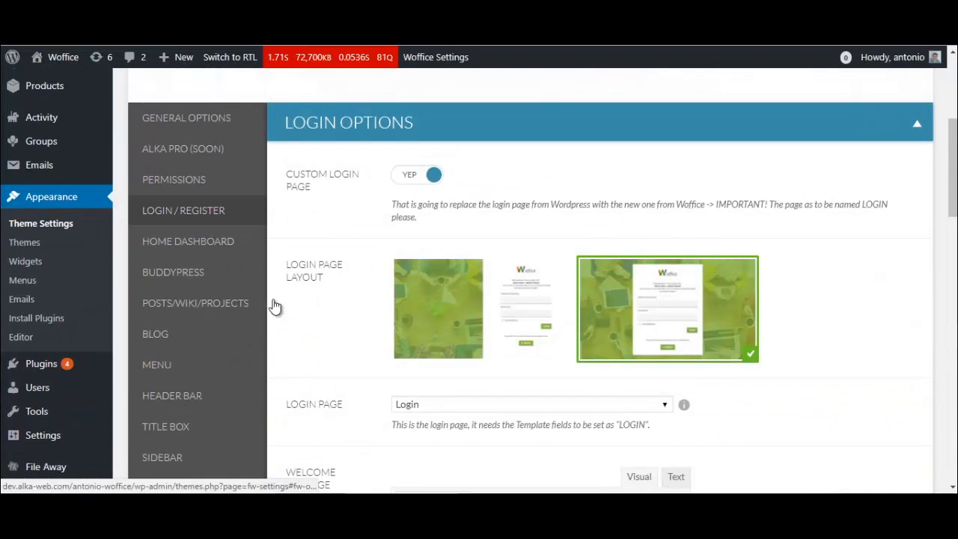
click(359, 131)
click(342, 180)
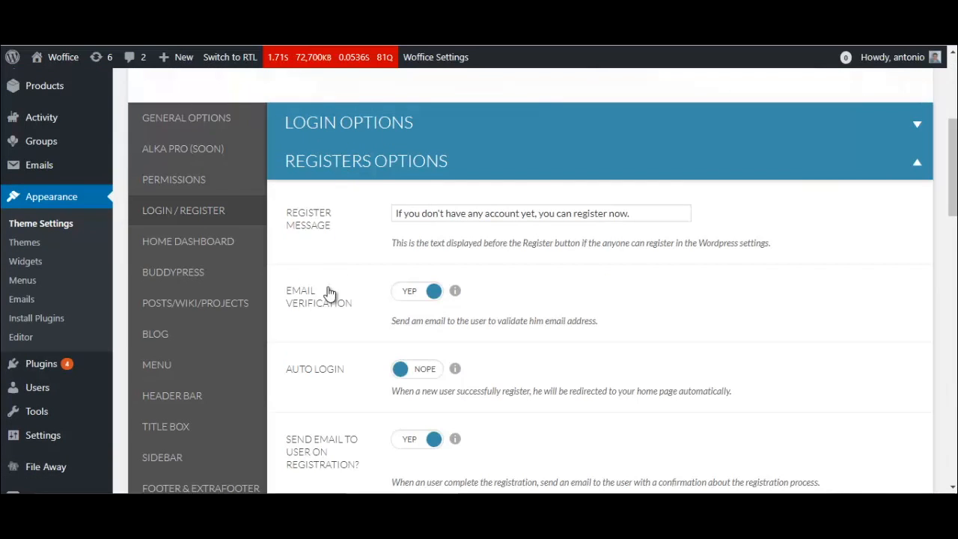
scroll(317, 303, down, 1)
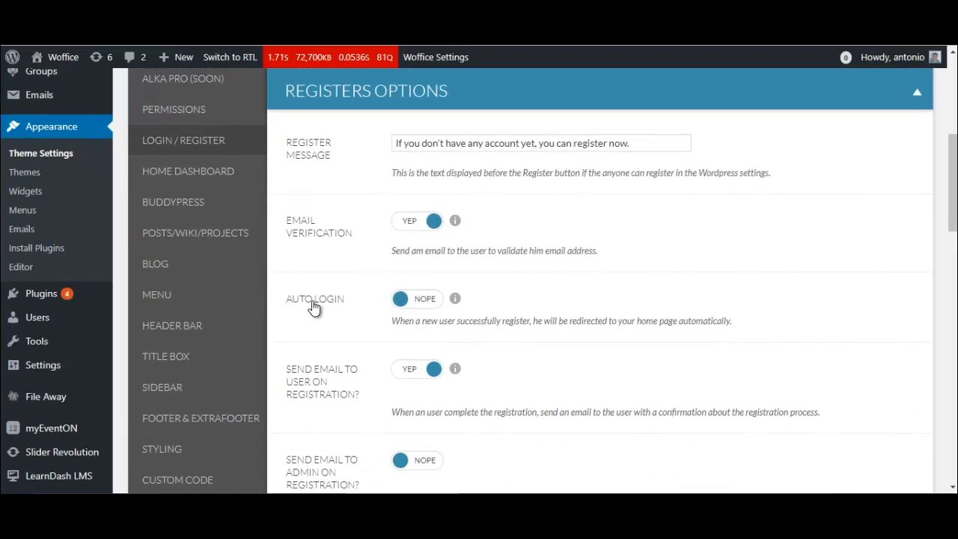